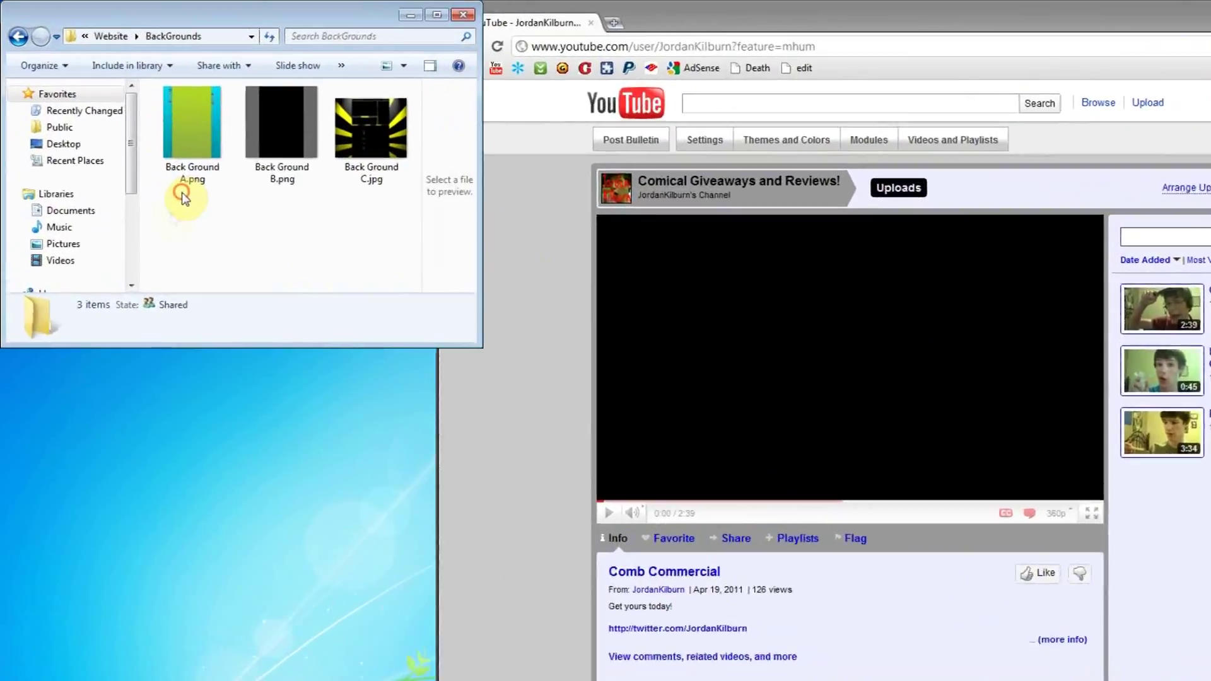
Step: Select and then deselect the three background images, and preview Back Ground A.png
drag(94, 179, 292, 78)
drag(641, 149, 641, 152)
click(616, 344)
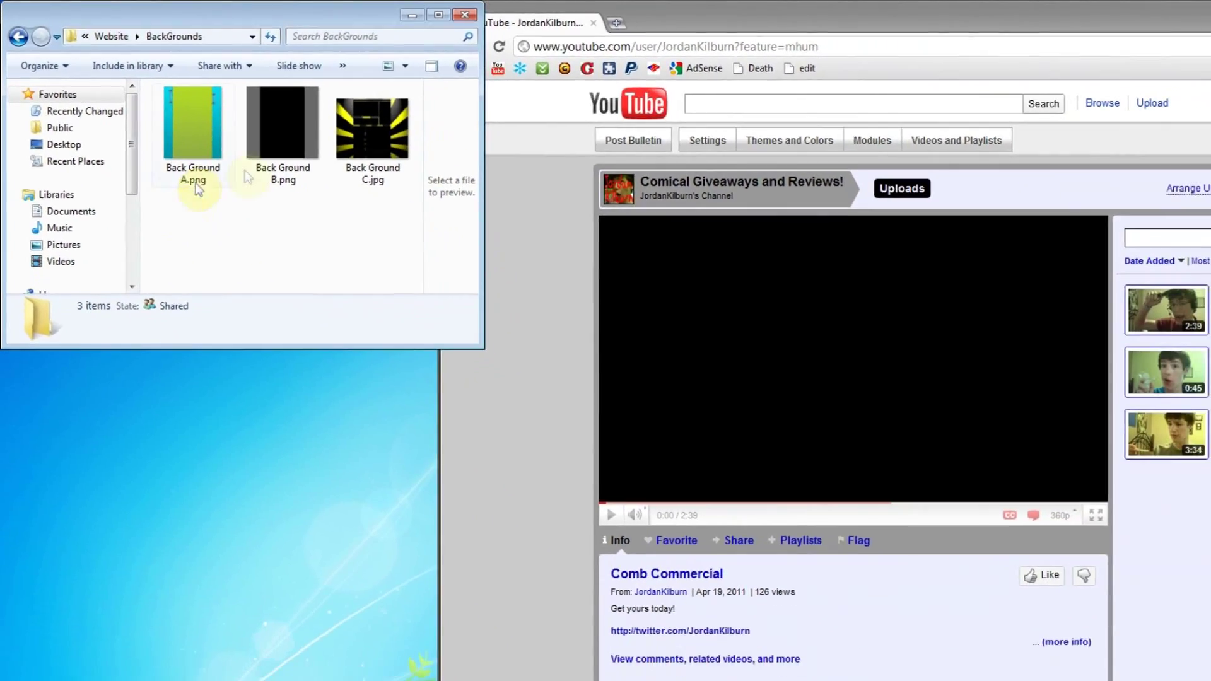
click(198, 187)
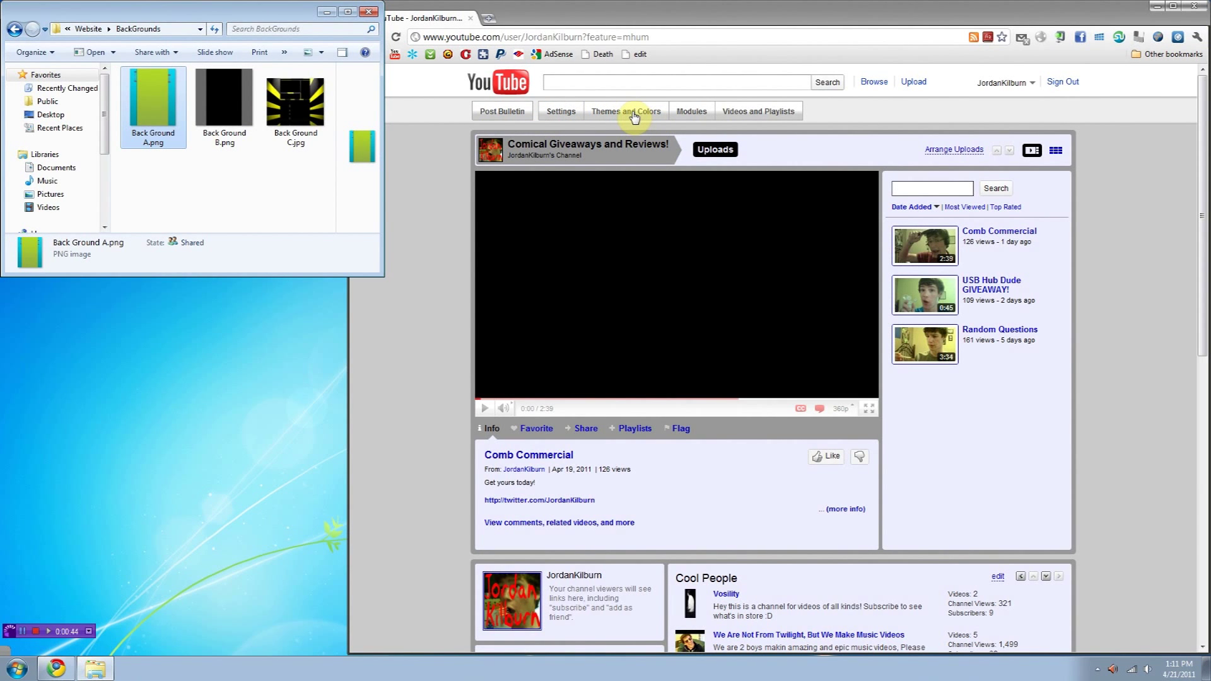
Step: Upload Back Ground A.png as the channel background image through the advanced Themes and Colors options
click(633, 116)
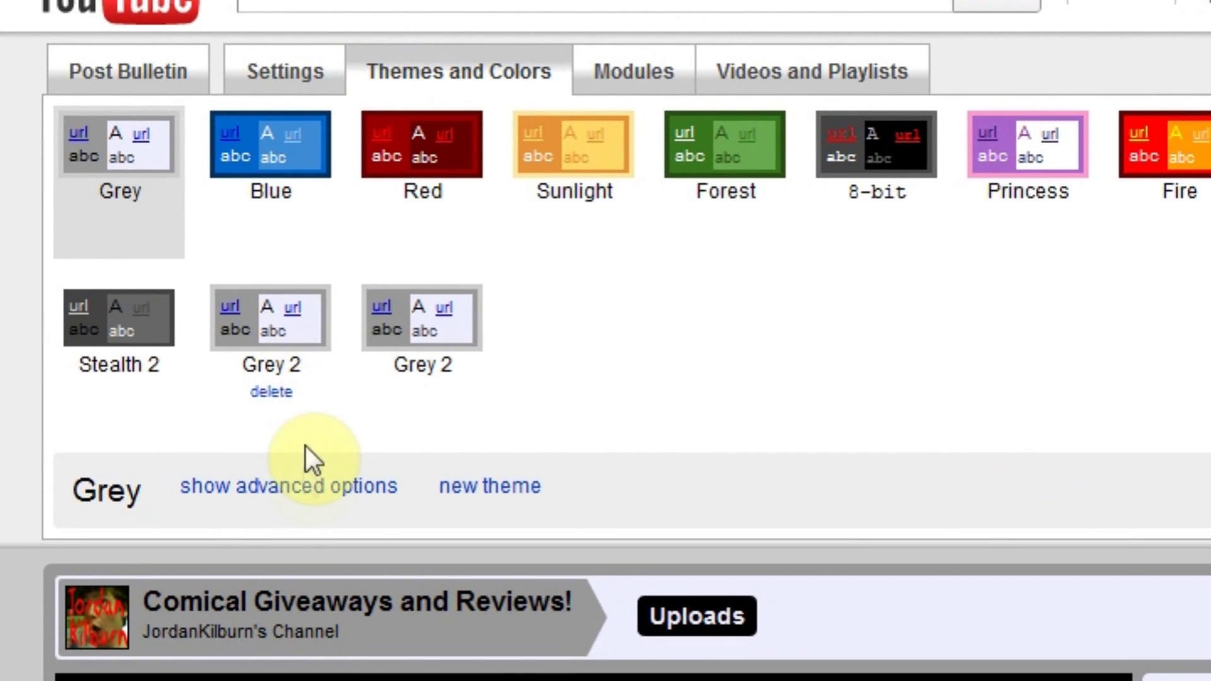
click(300, 485)
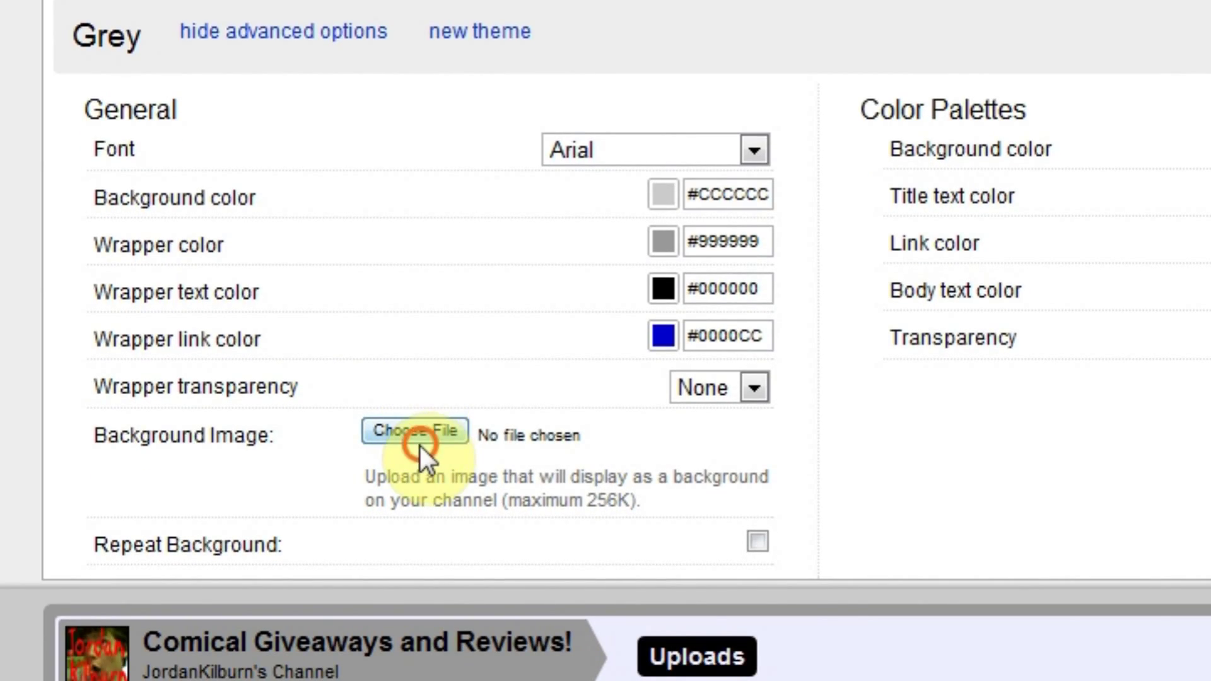
click(420, 445)
click(90, 180)
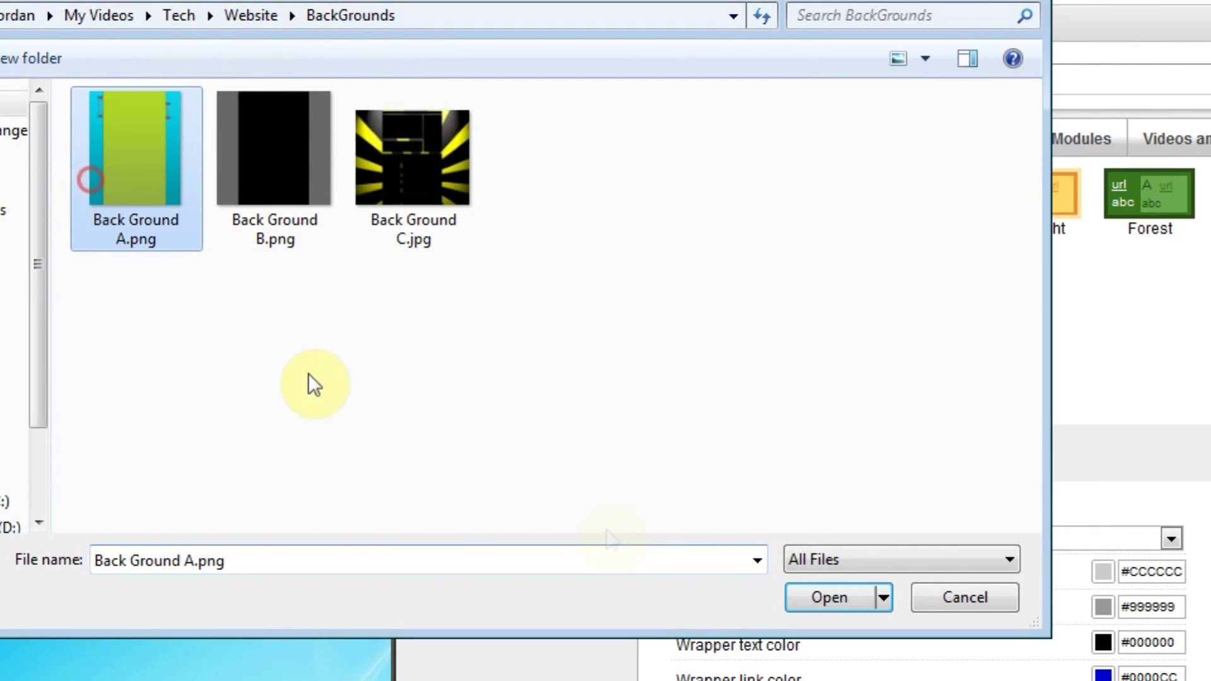
click(839, 609)
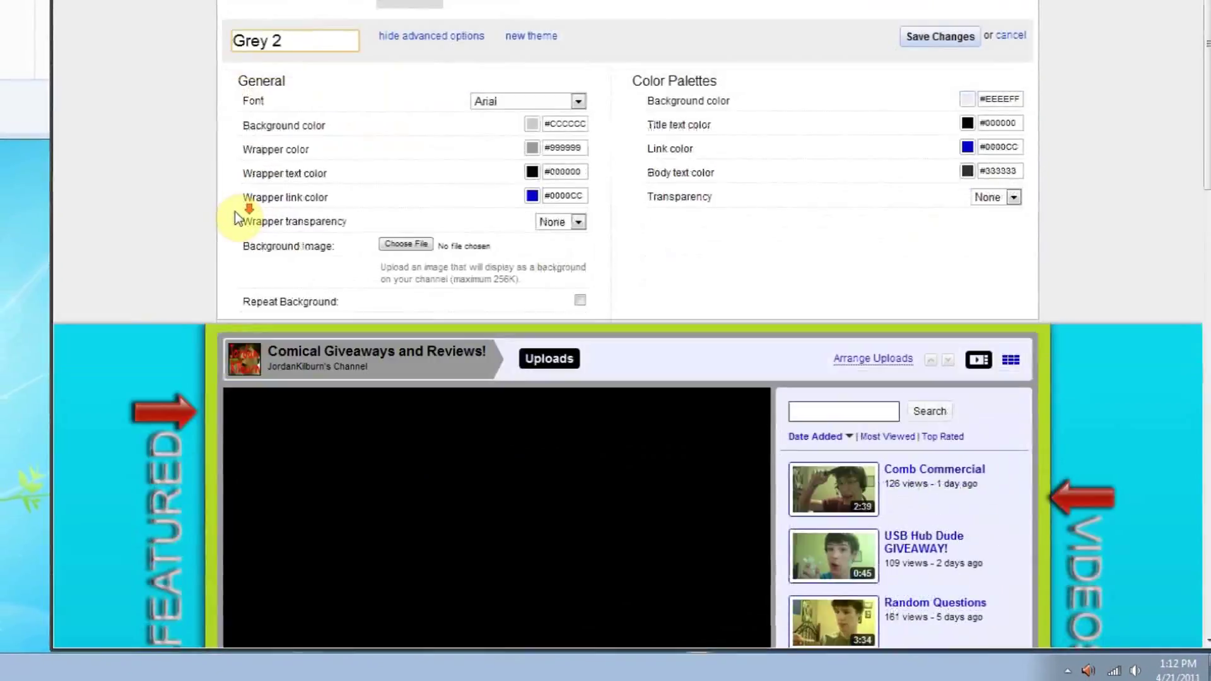
scroll(232, 221, down, 3)
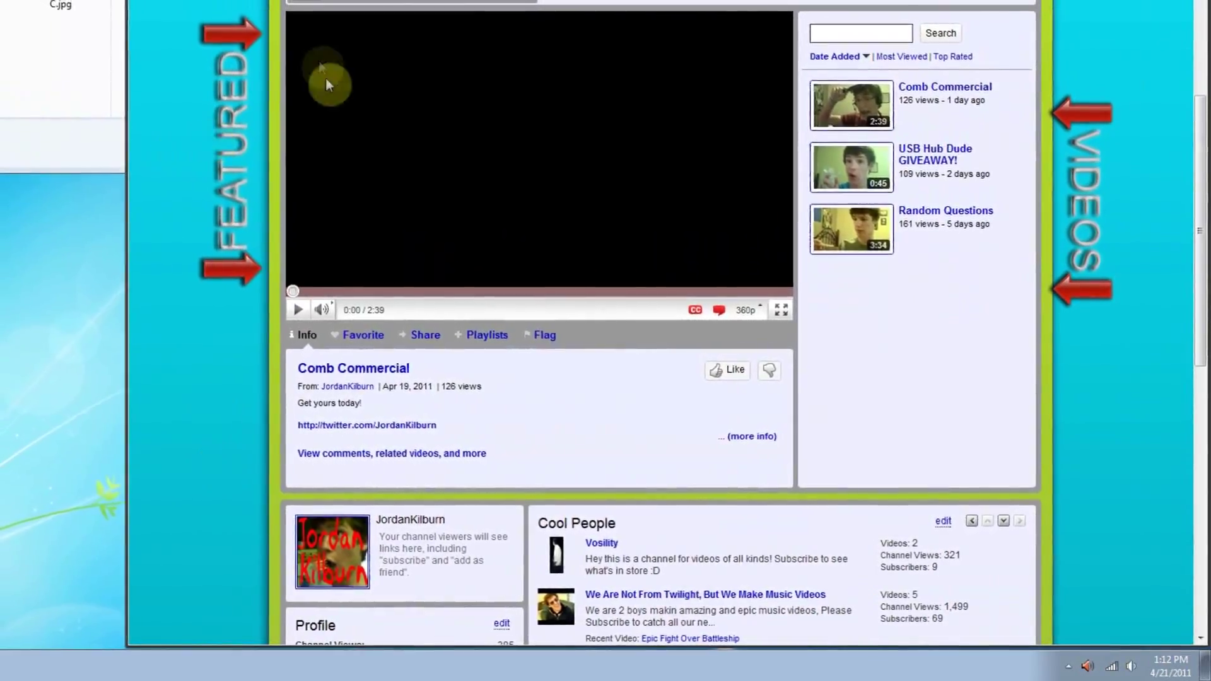
scroll(242, 278, down, 10)
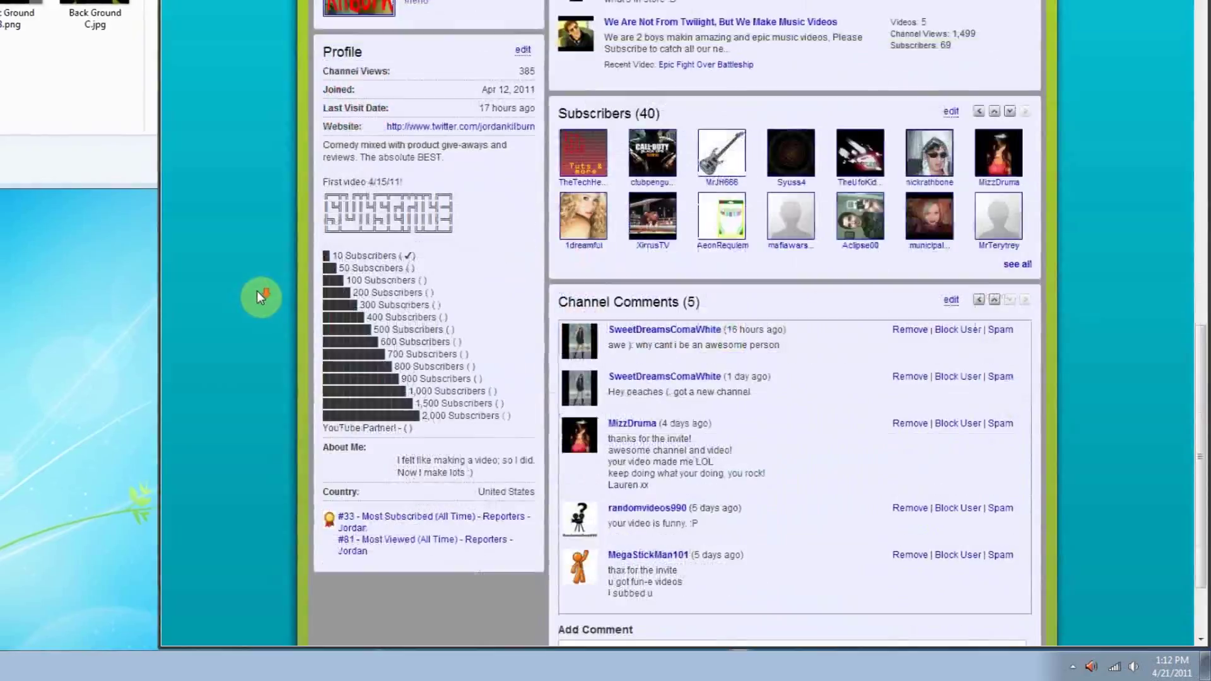
scroll(279, 313, up, 8)
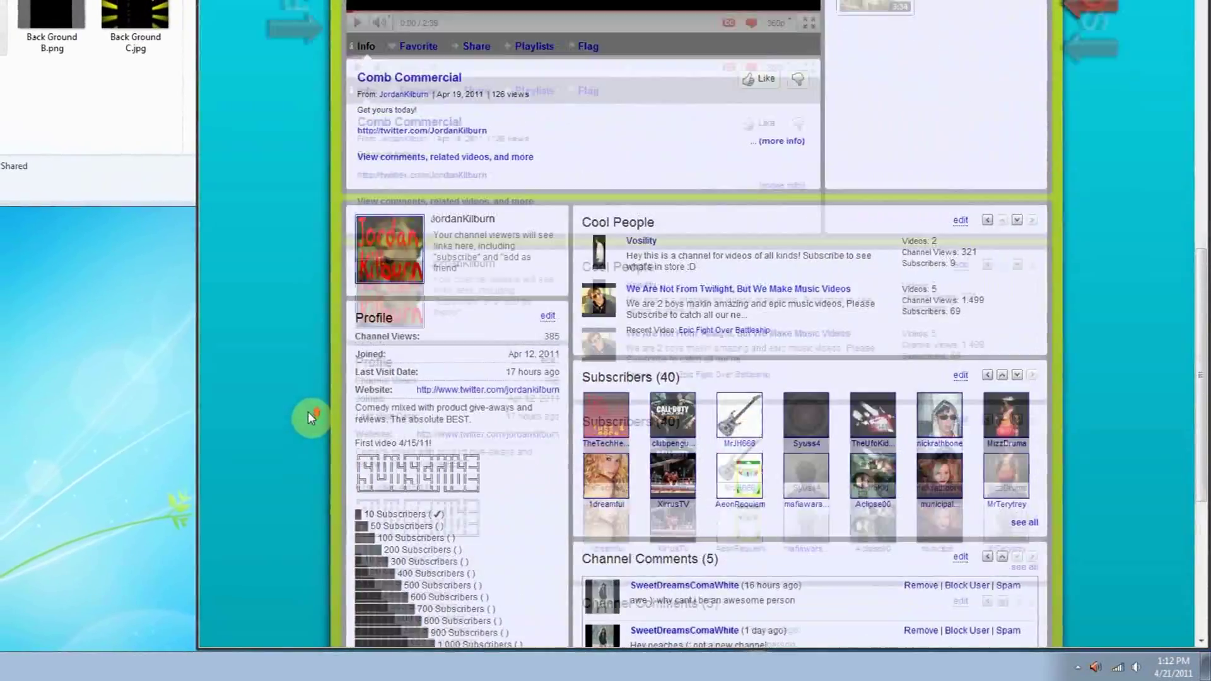
scroll(309, 412, up, 10)
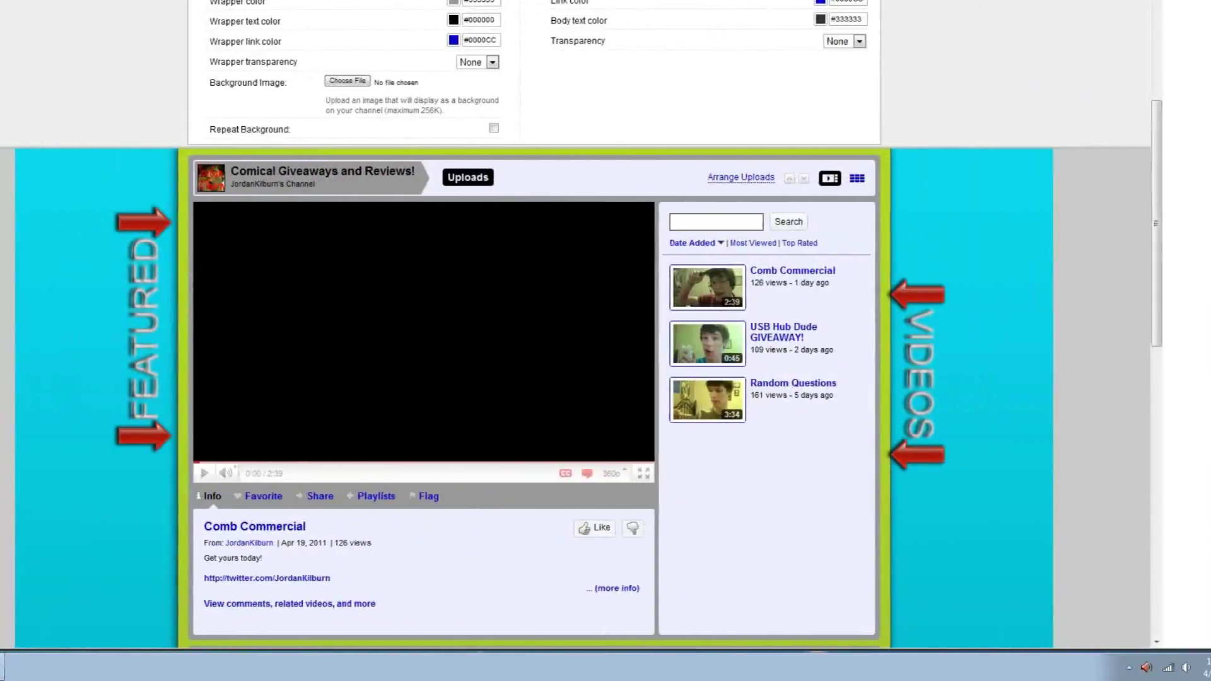
scroll(3, 261, down, 1)
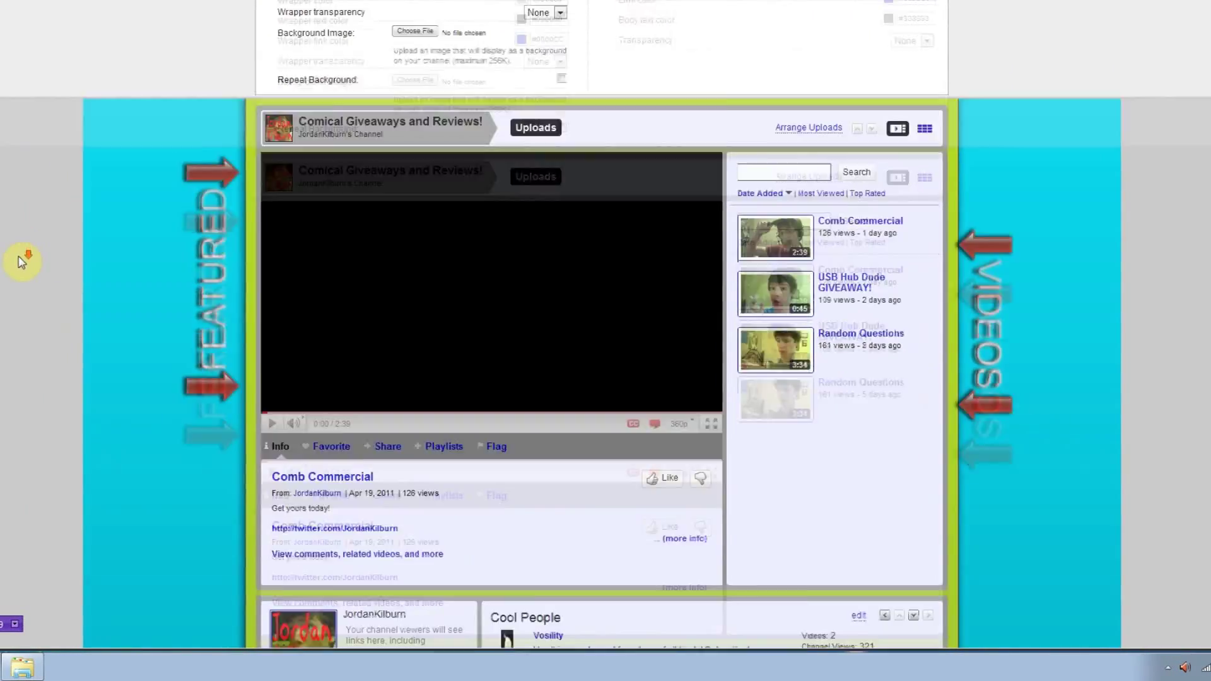
scroll(29, 296, down, 5)
scroll(34, 278, up, 4)
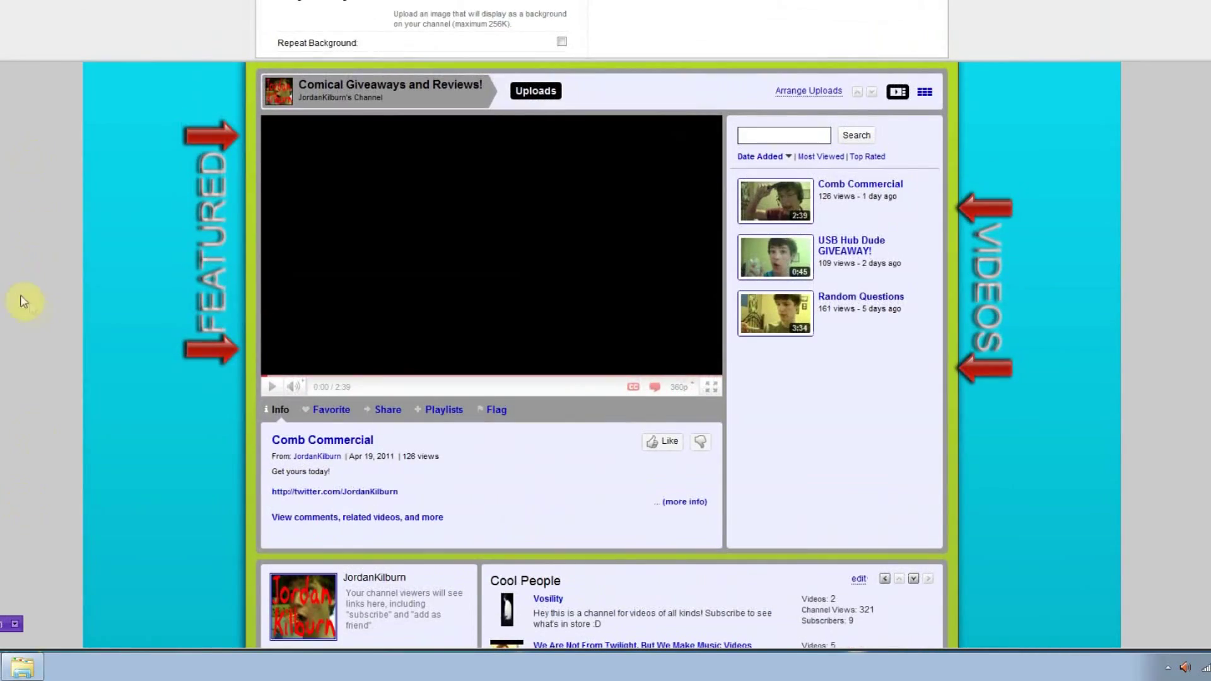
scroll(60, 288, up, 2)
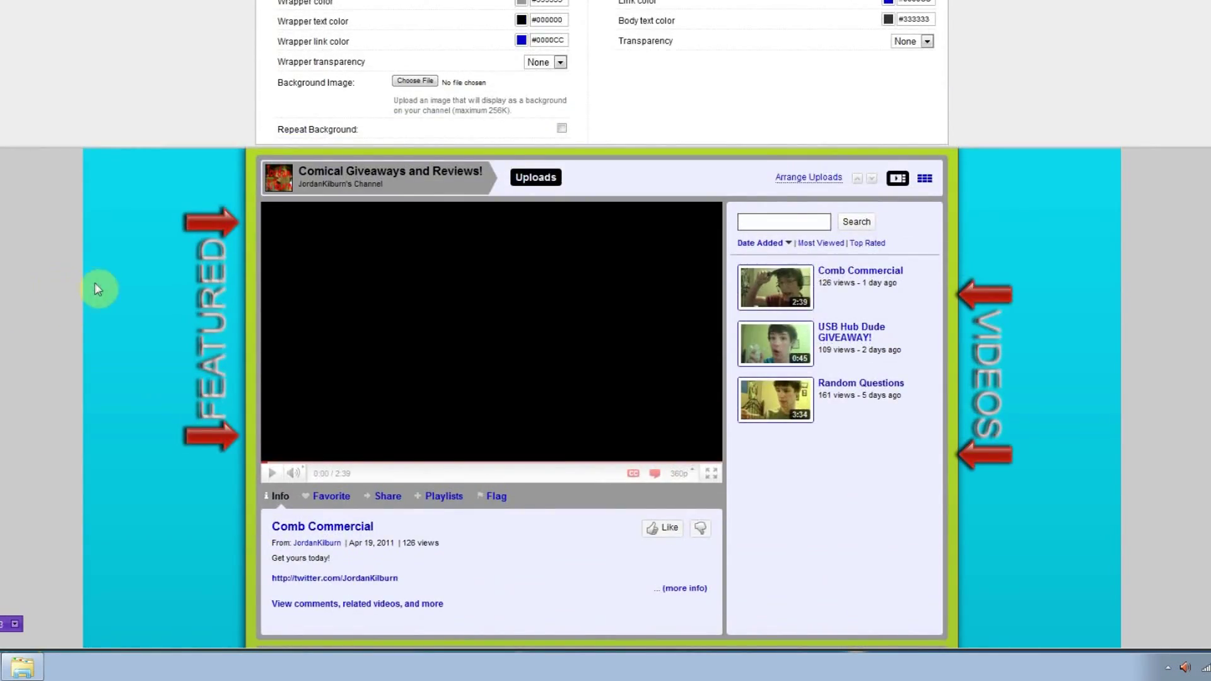
scroll(606, 328, right, 1)
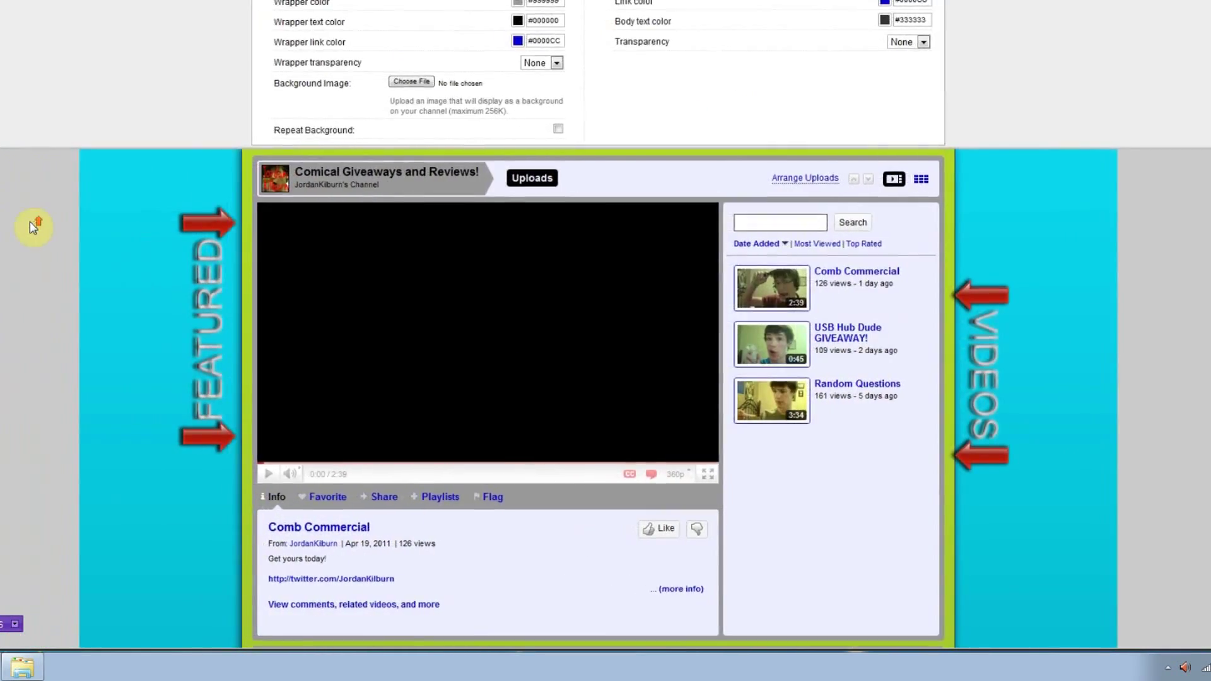
scroll(32, 229, up, 4)
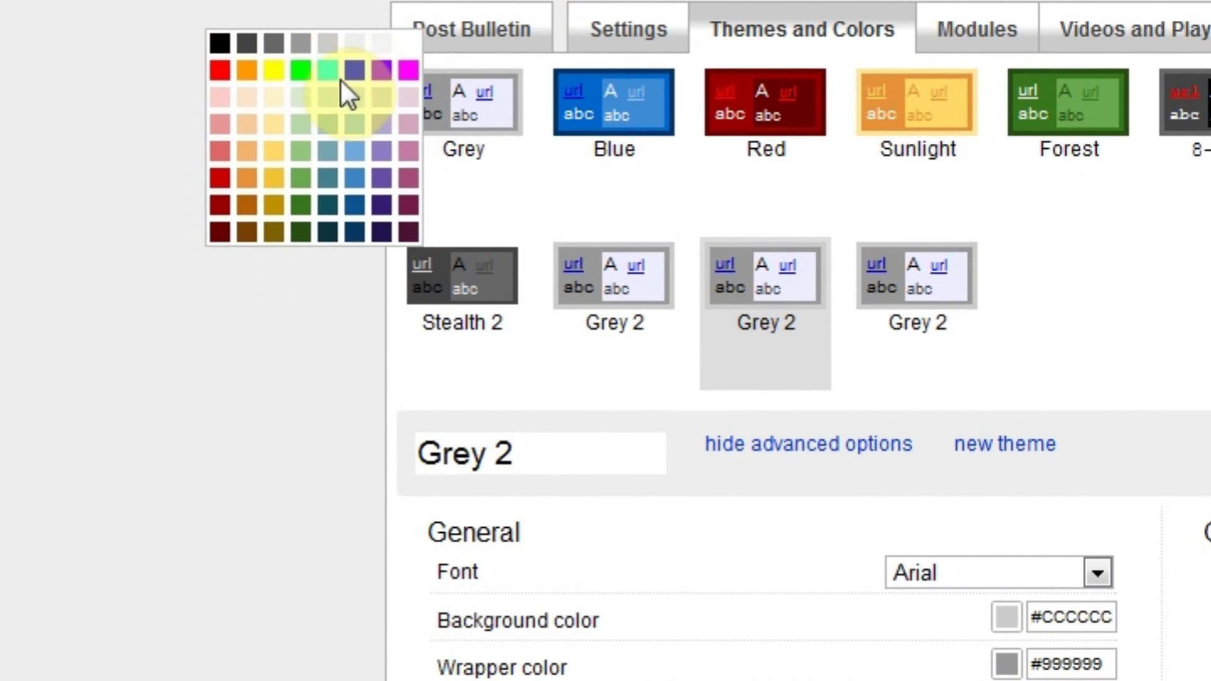
Step: Set the channel background colour to cyan, #00FFFF, to match the image
click(329, 79)
scroll(184, 562, down, 5)
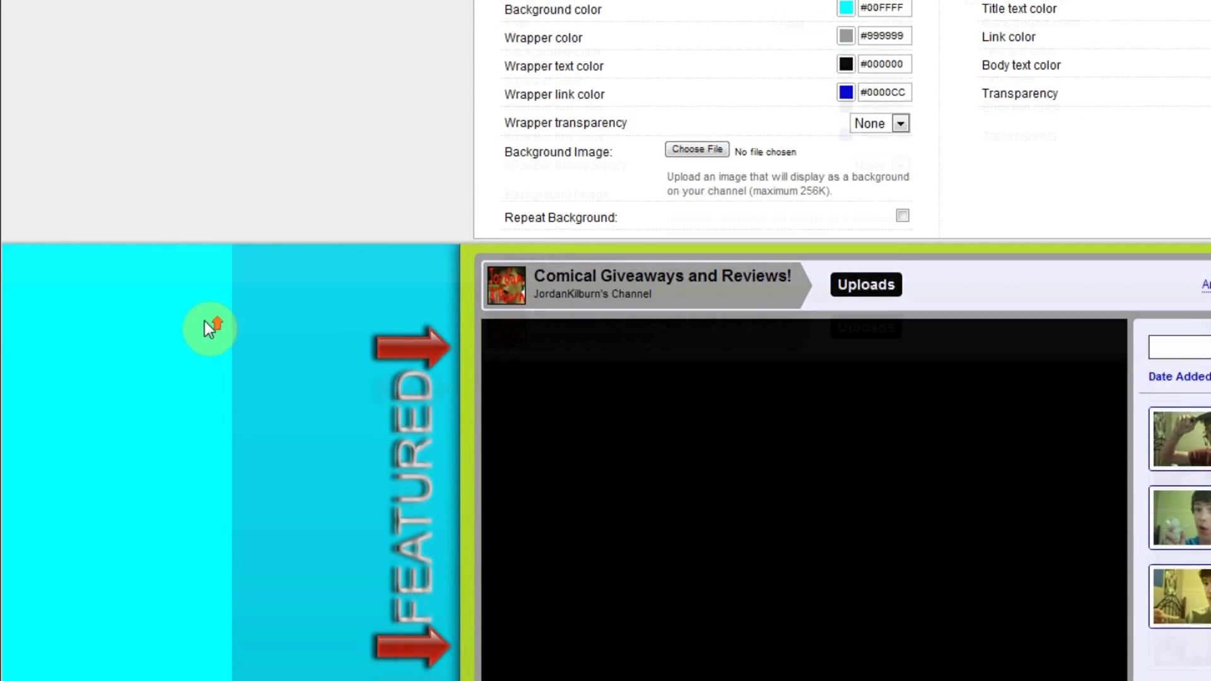
scroll(296, 290, up, 5)
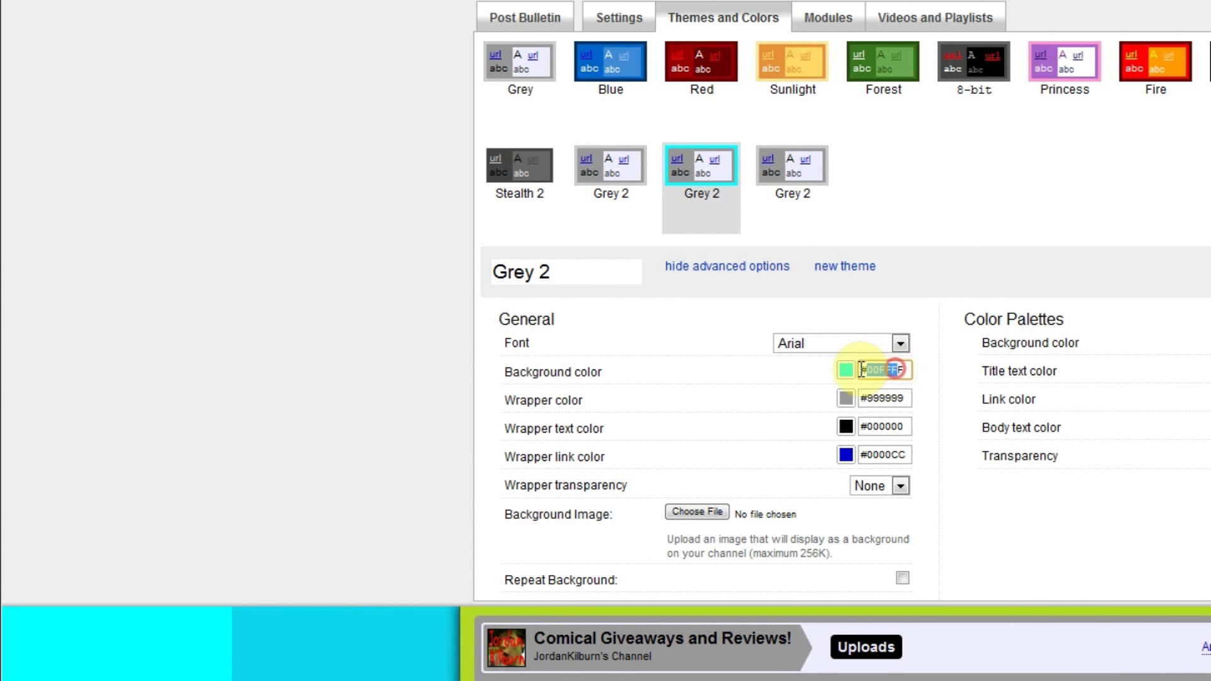
click(754, 373)
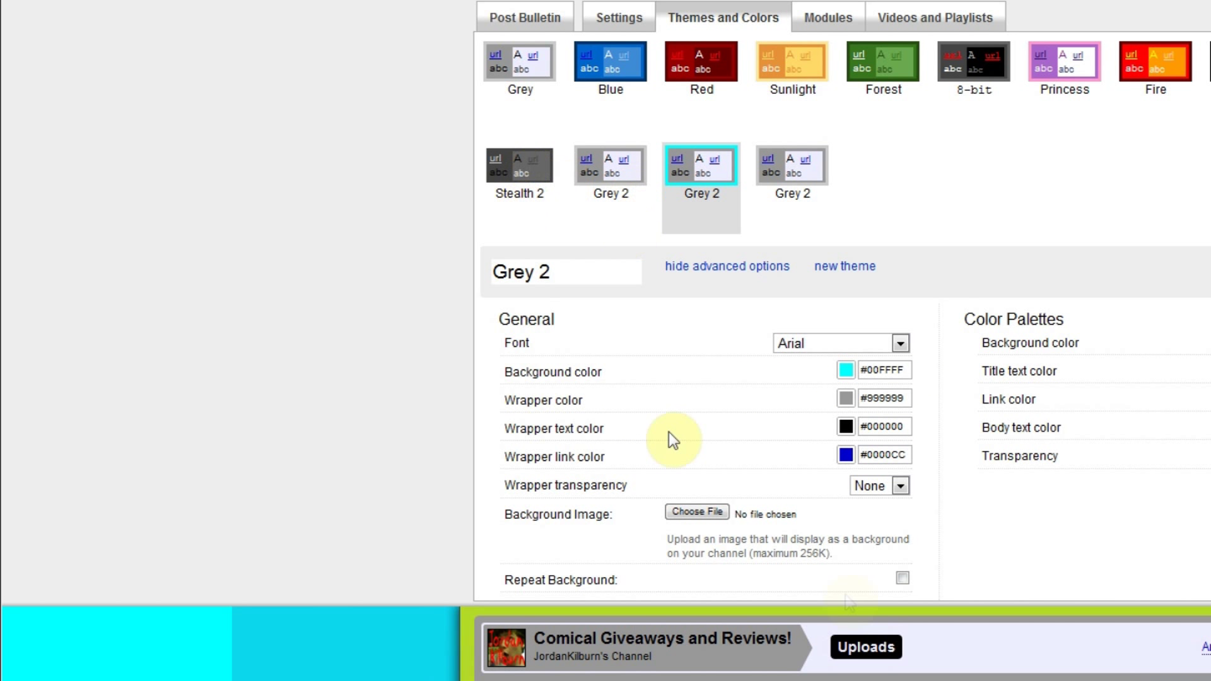
Step: Swap the background image for Back Ground B.png and check it in the channel preview
click(714, 512)
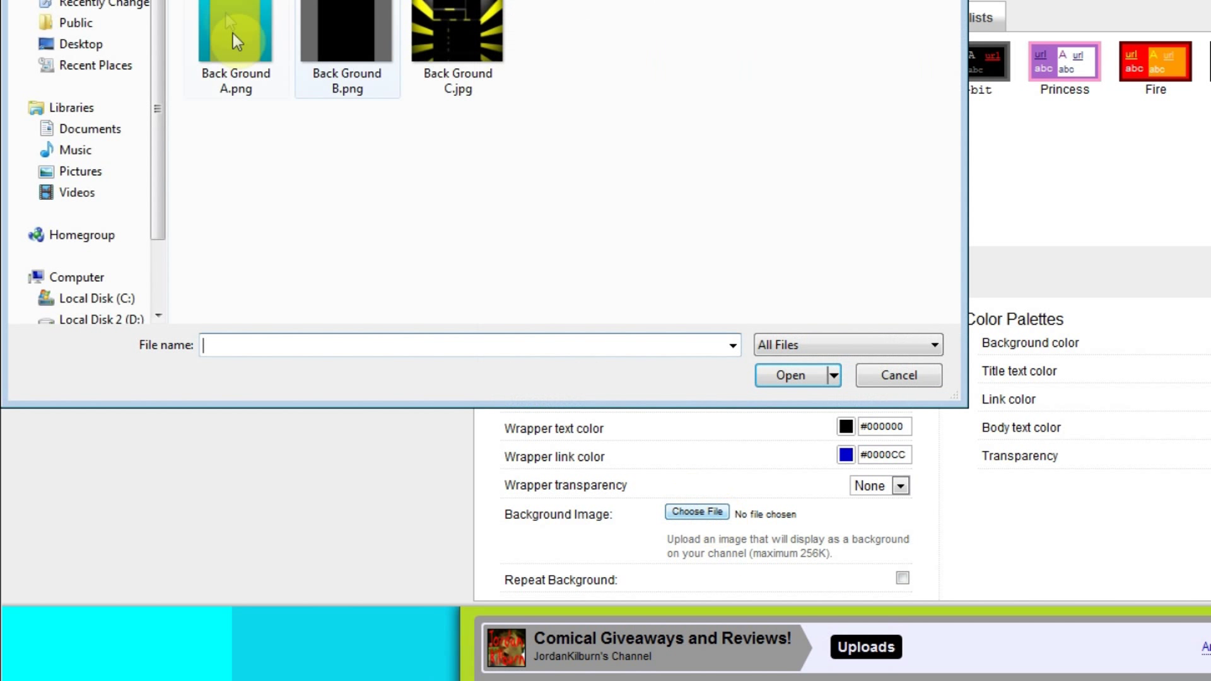
click(782, 376)
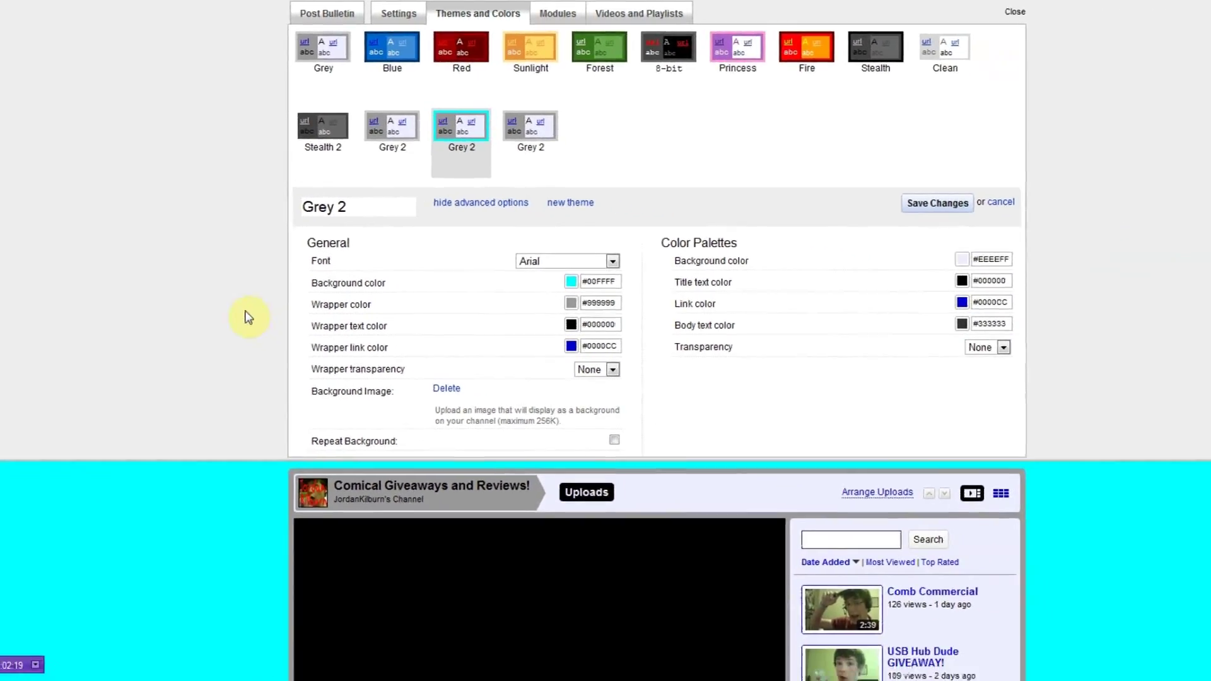
scroll(244, 316, down, 5)
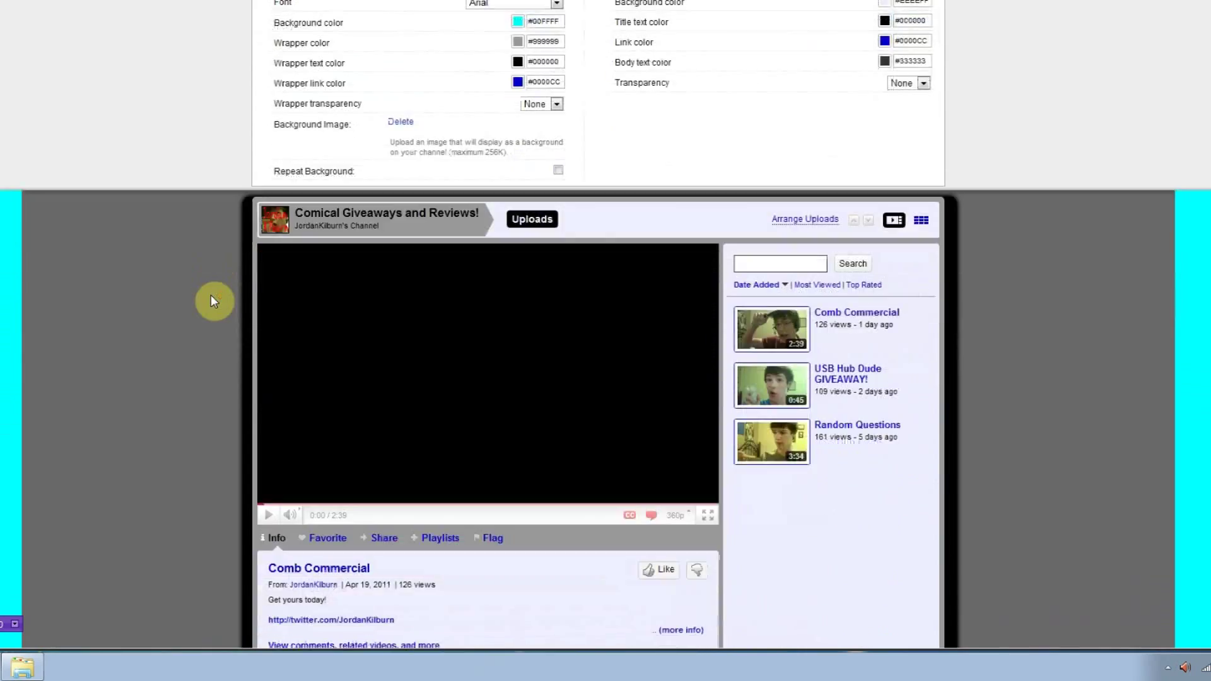
scroll(211, 294, down, 3)
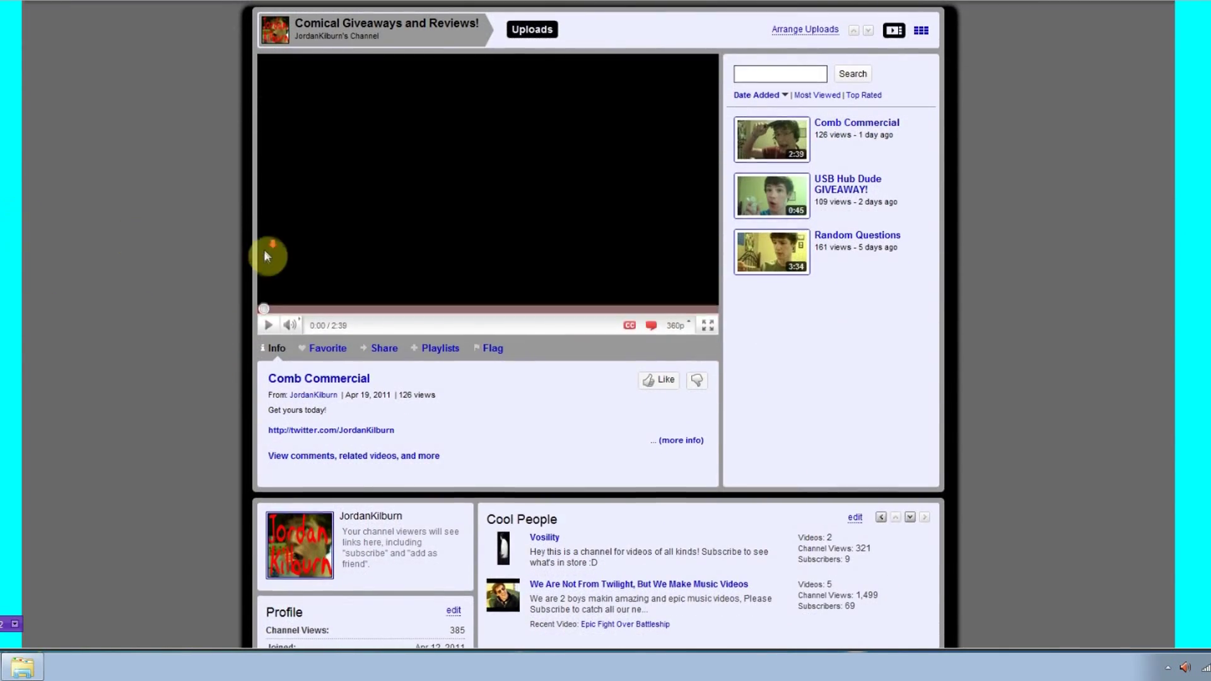
scroll(230, 275, down, 5)
scroll(263, 404, up, 5)
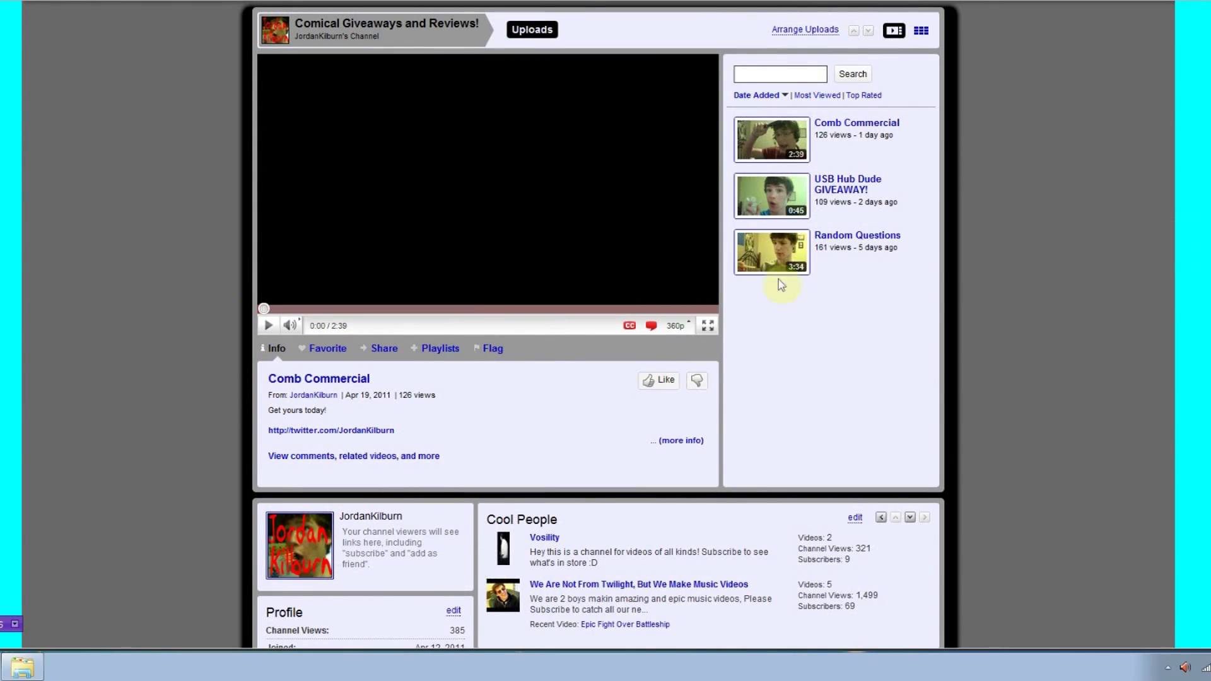
scroll(665, 265, up, 4)
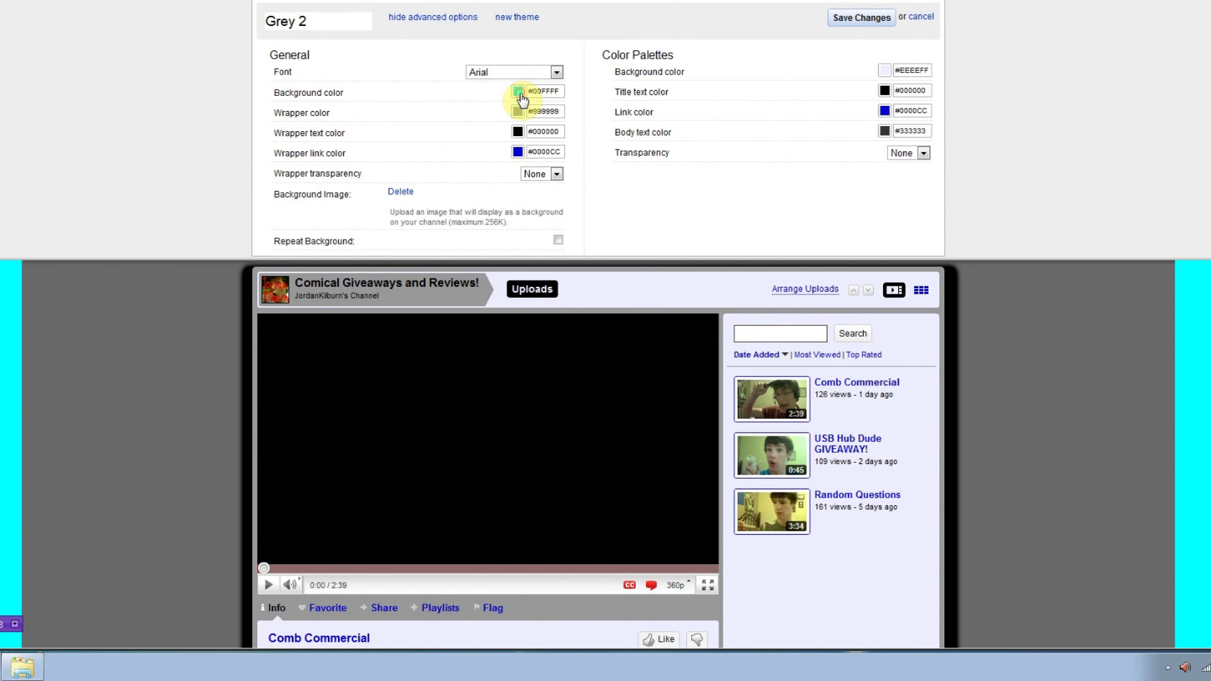
Step: Scroll through the channel preview to review the #666666 grey background colour
scroll(494, 128, up, 3)
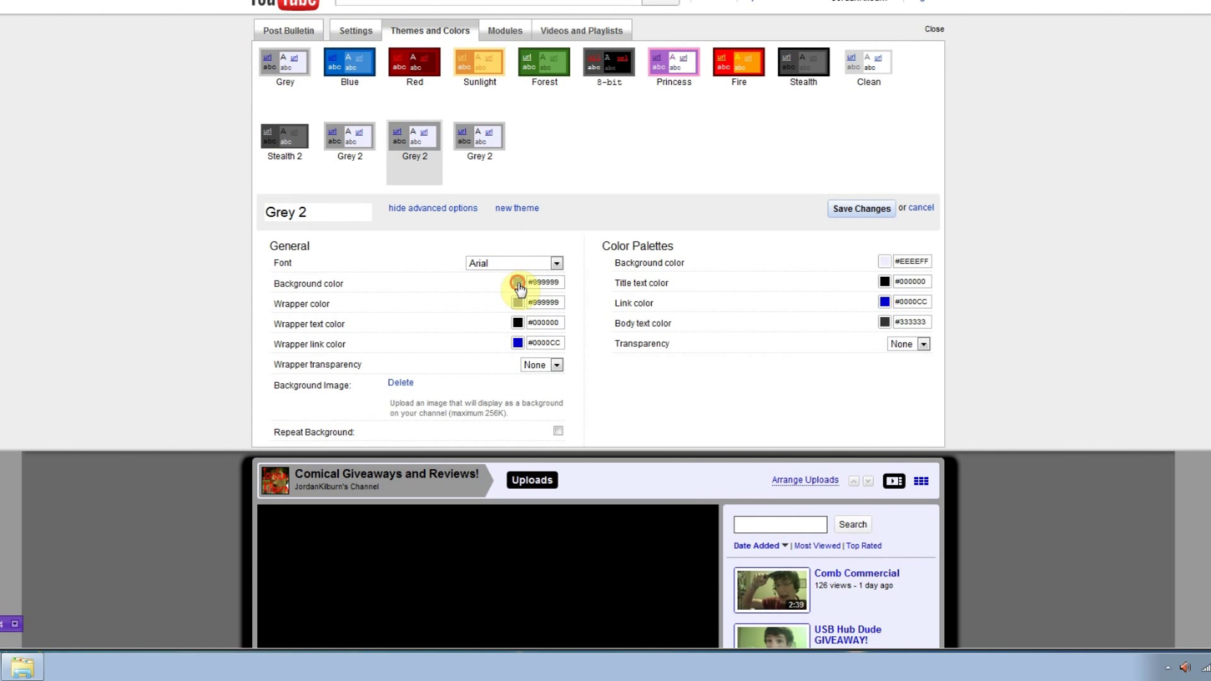
scroll(183, 387, down, 5)
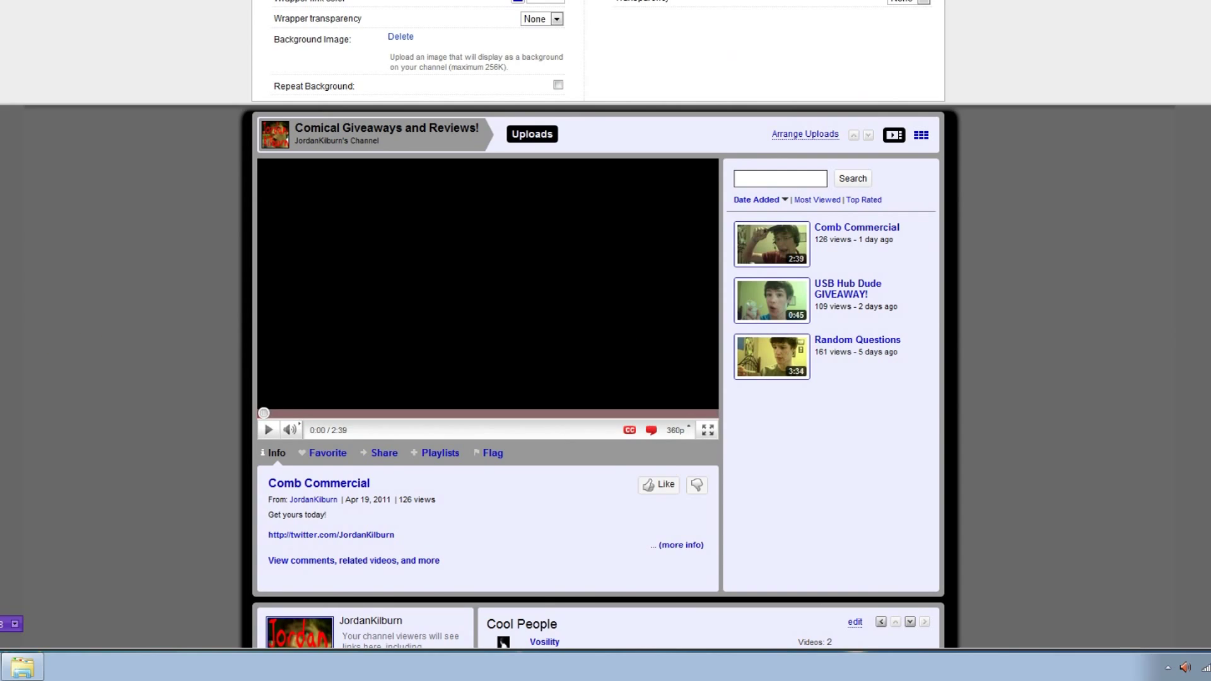
scroll(1145, 324, down, 5)
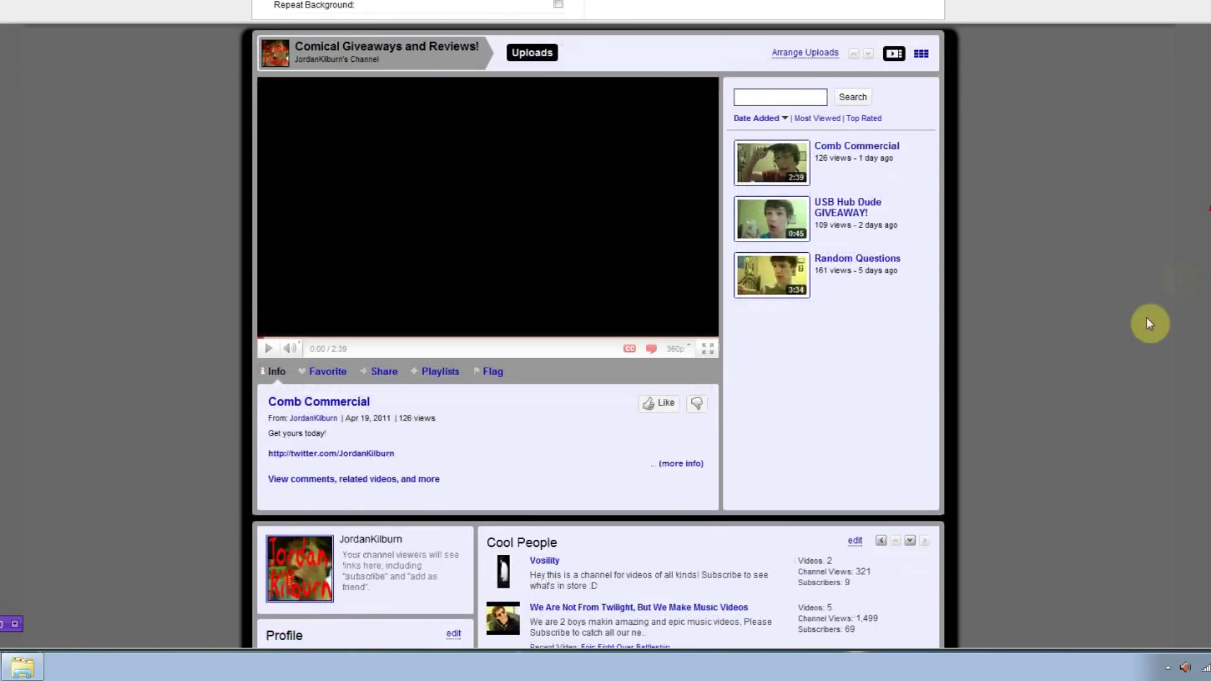
scroll(1137, 343, up, 5)
scroll(1133, 341, up, 5)
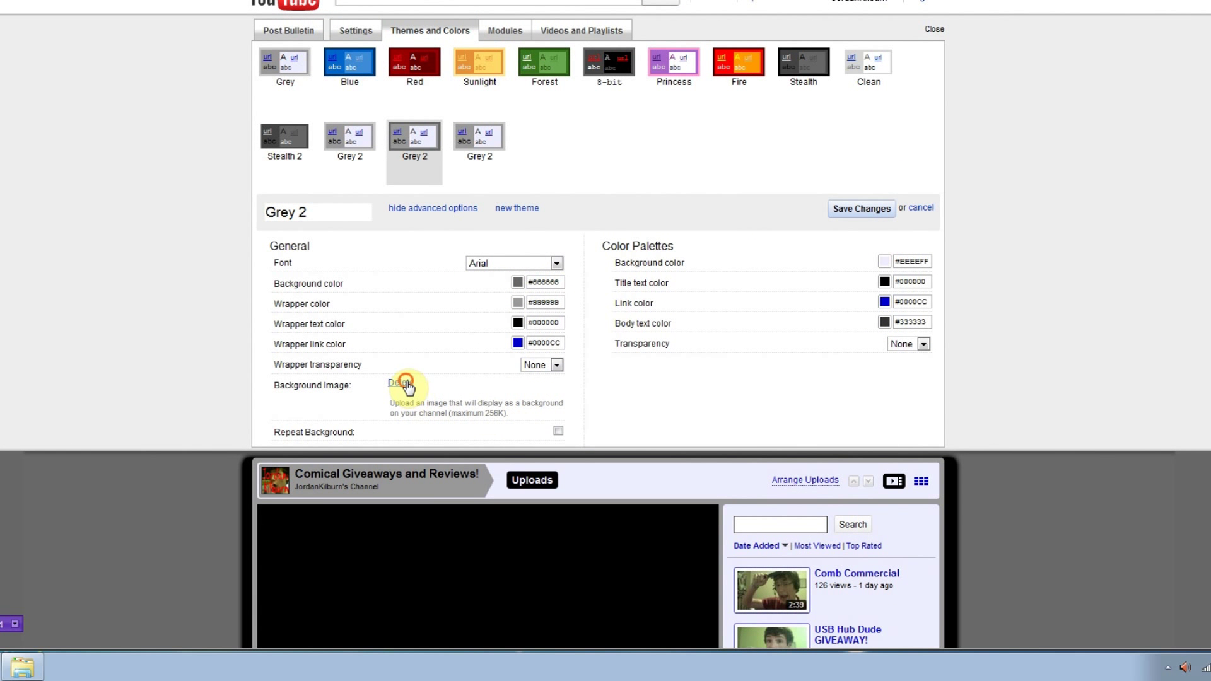
Step: Remove the current background image and upload the yellow-and-black striped picture instead
click(405, 383)
click(409, 384)
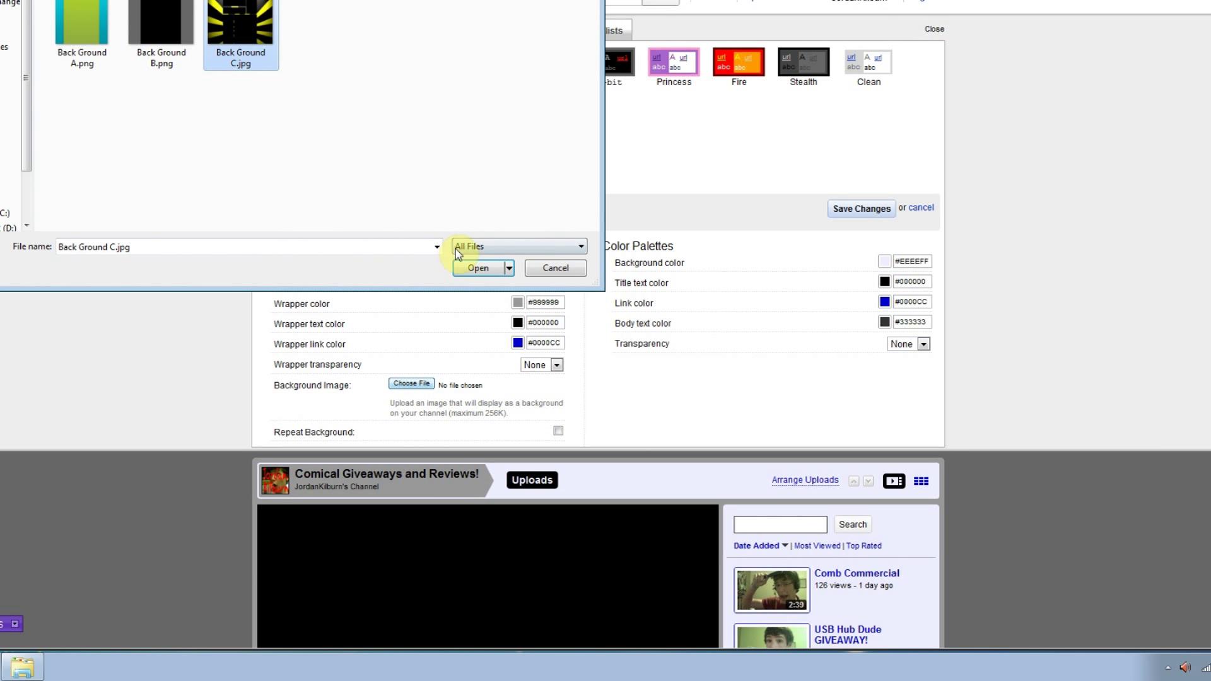
click(474, 270)
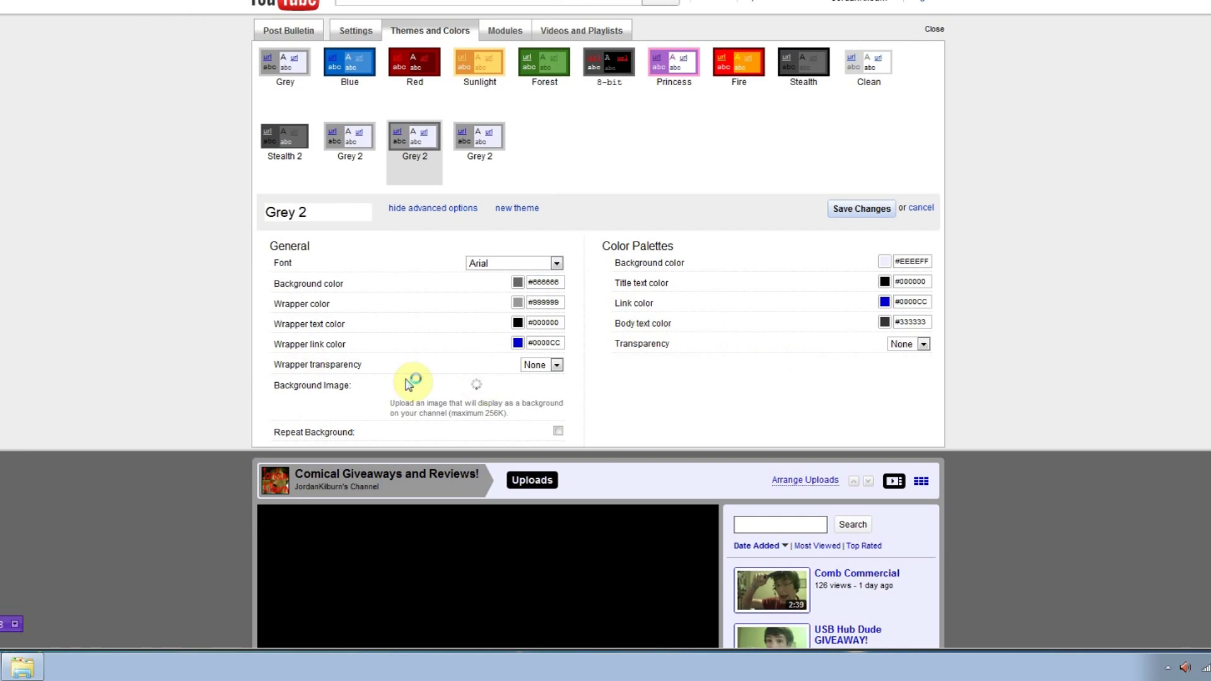
scroll(462, 381, down, 5)
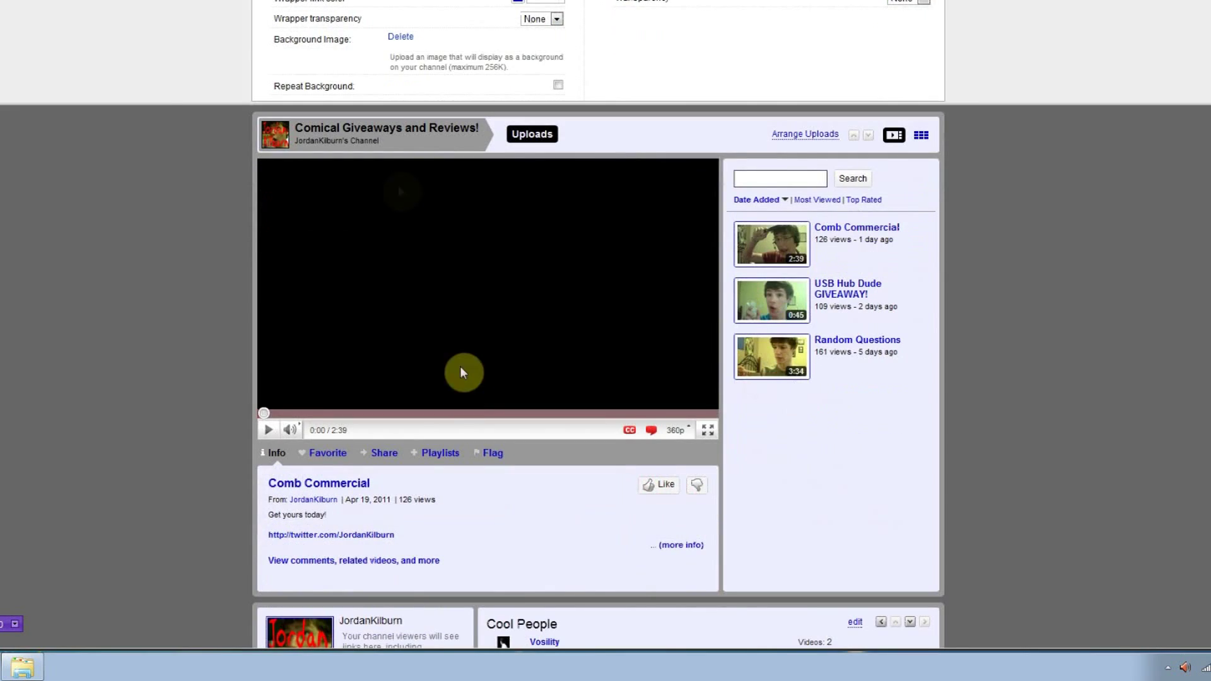
scroll(394, 174, up, 3)
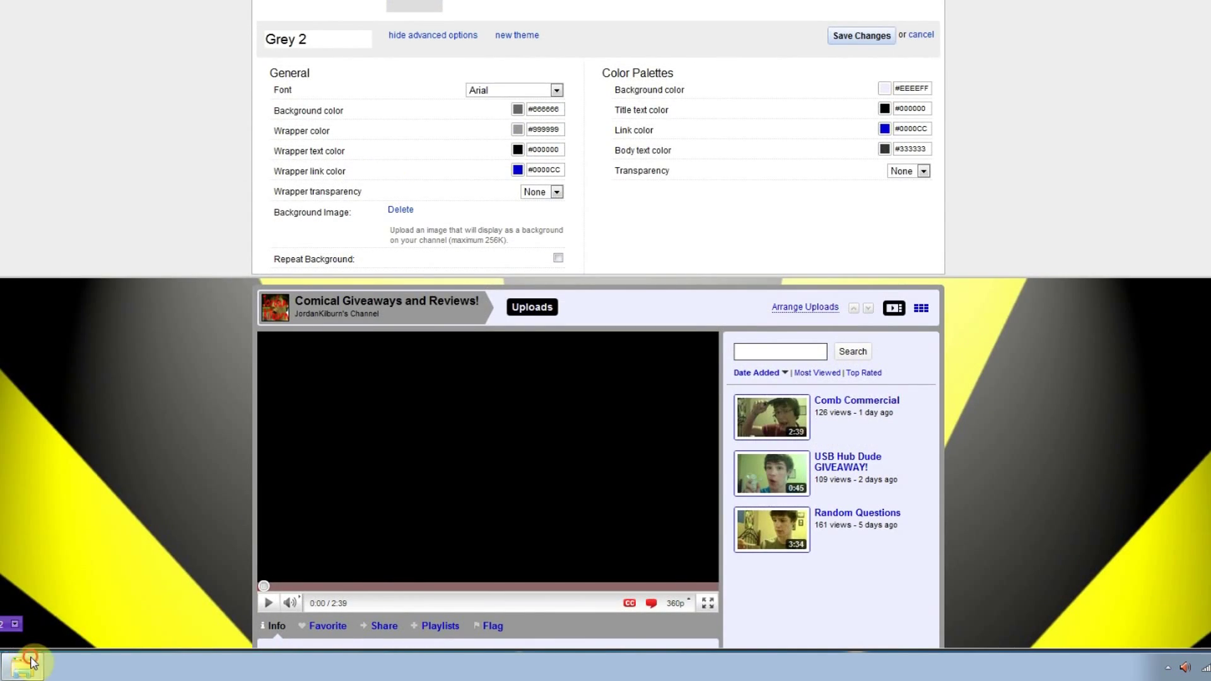
Step: View Back Ground C.jpg full size from the BackGrounds folder, then return to the theme settings
click(31, 662)
double_click(251, 56)
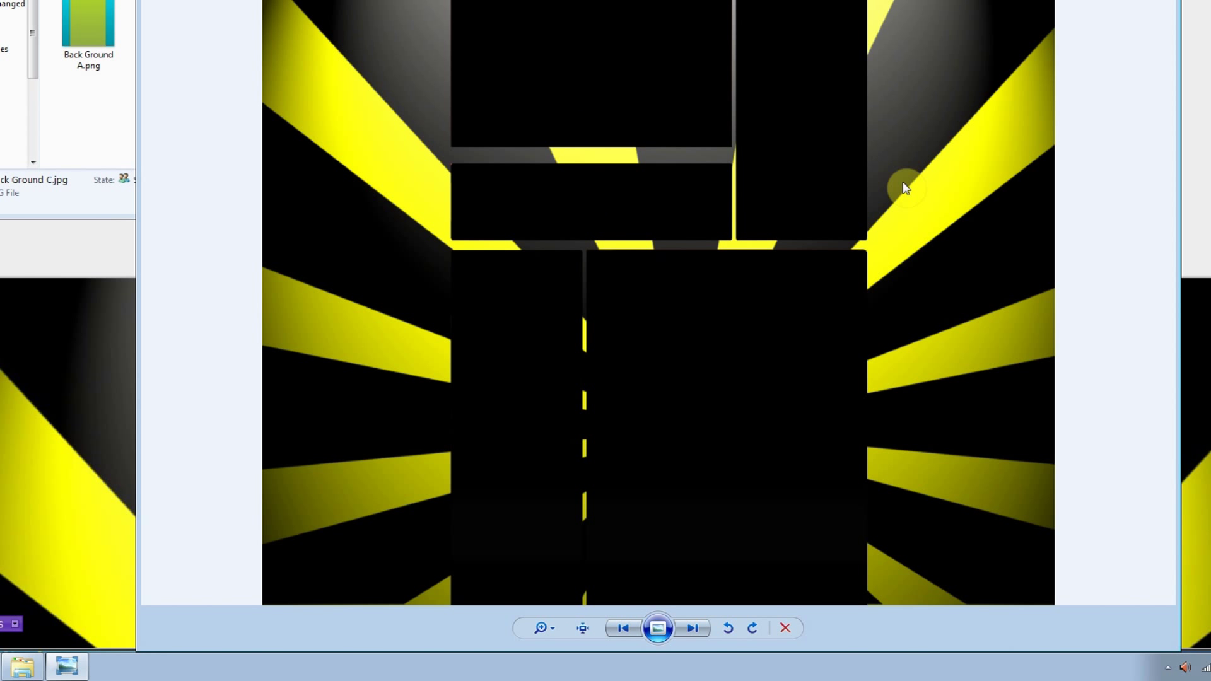
key(alt+F4)
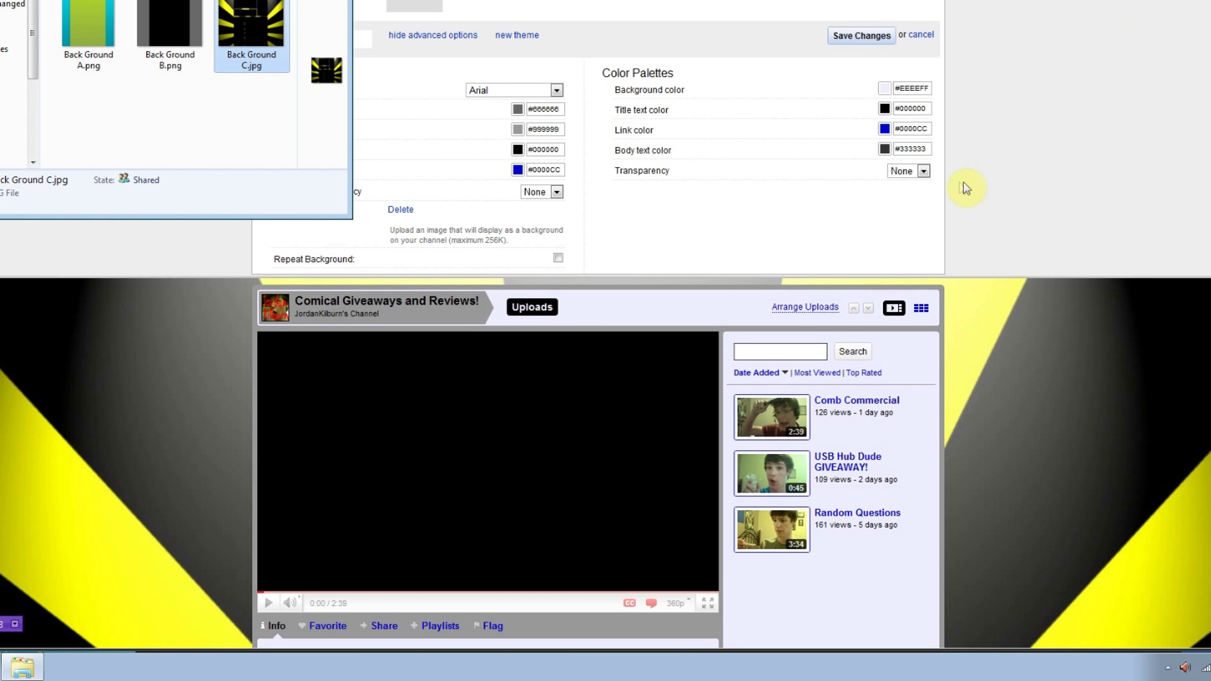
click(900, 198)
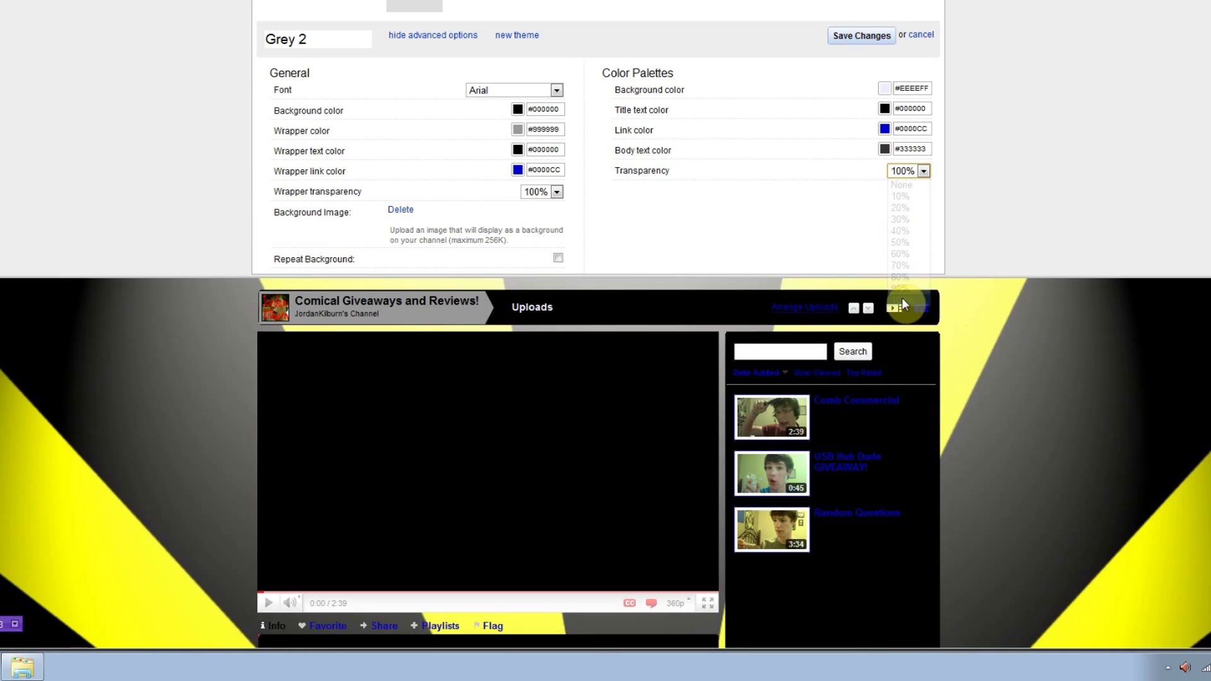
Step: Make the content panels 100% transparent and review the channel with the striped background
click(902, 303)
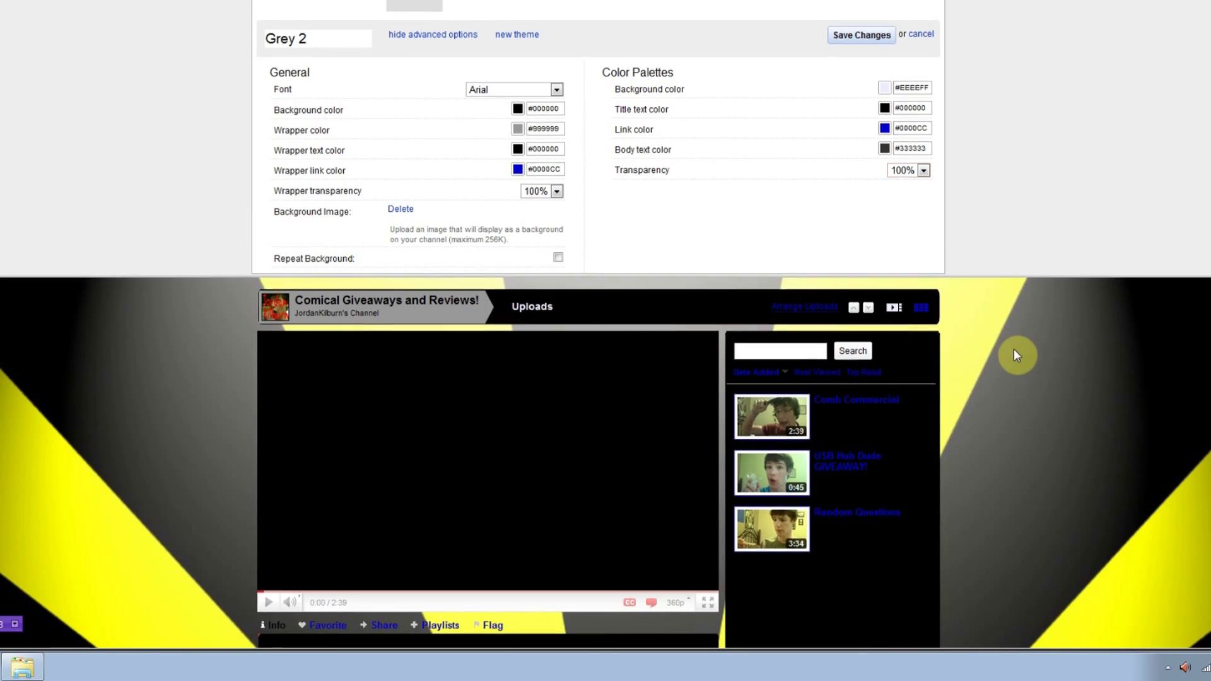
scroll(1013, 350, down, 6)
scroll(1048, 199, down, 3)
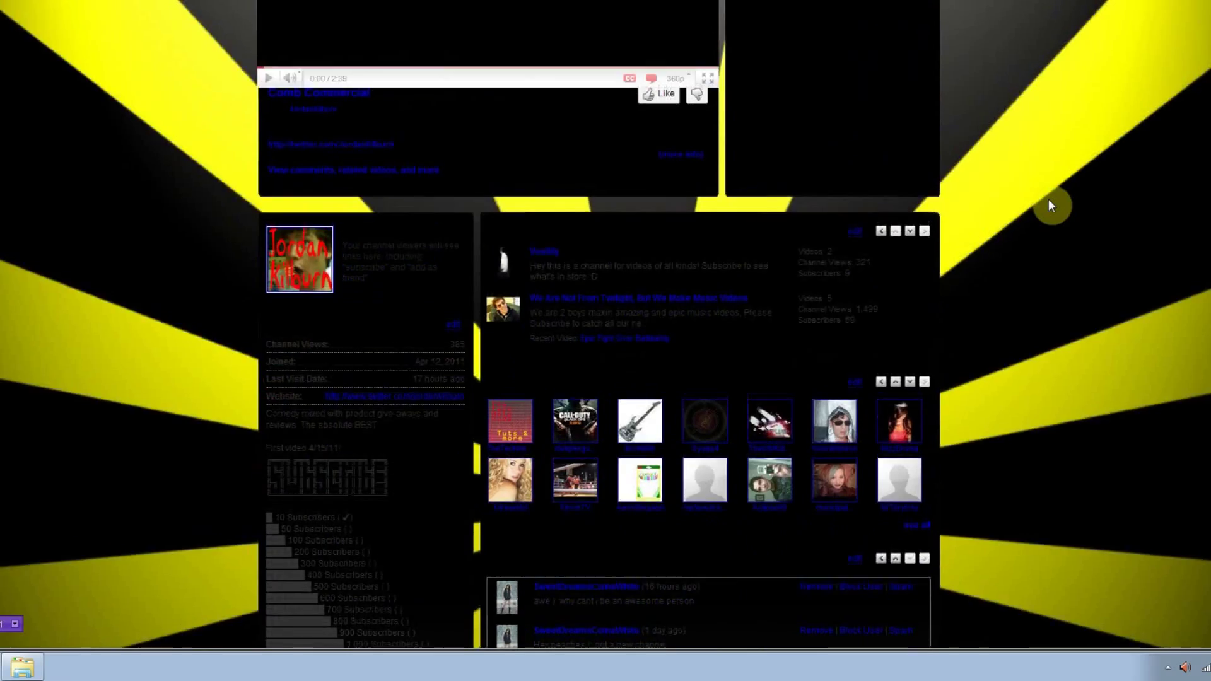
scroll(1047, 198, up, 6)
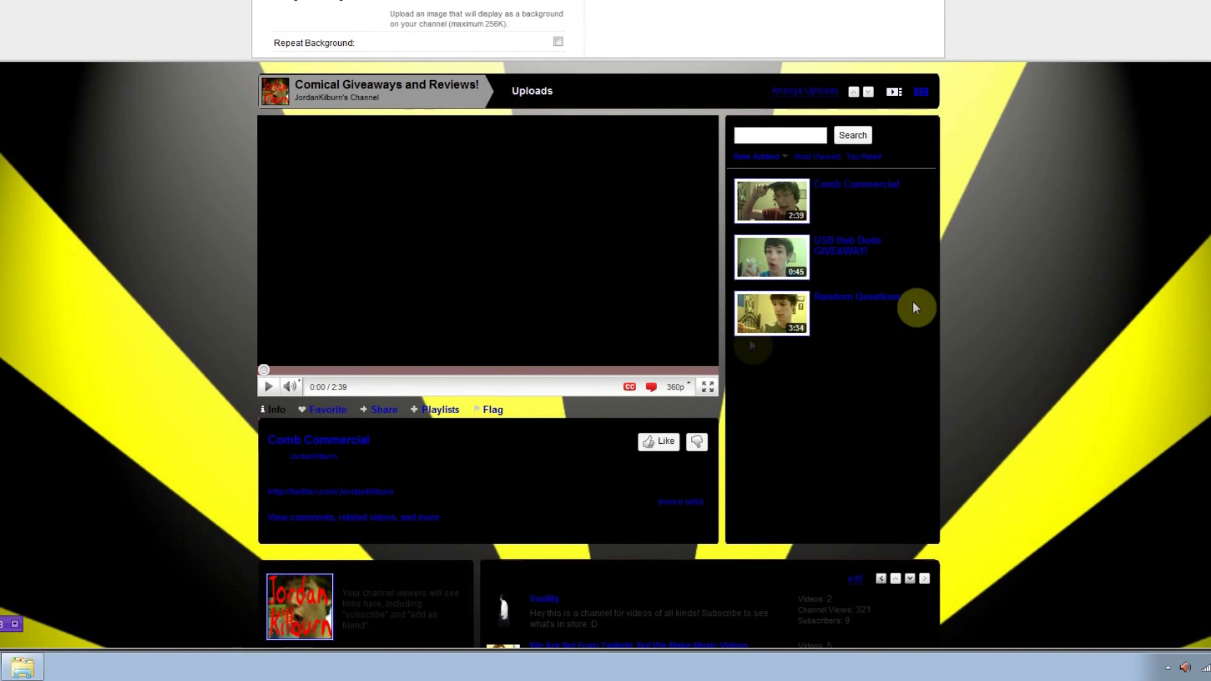
drag(1124, 149, 328, 535)
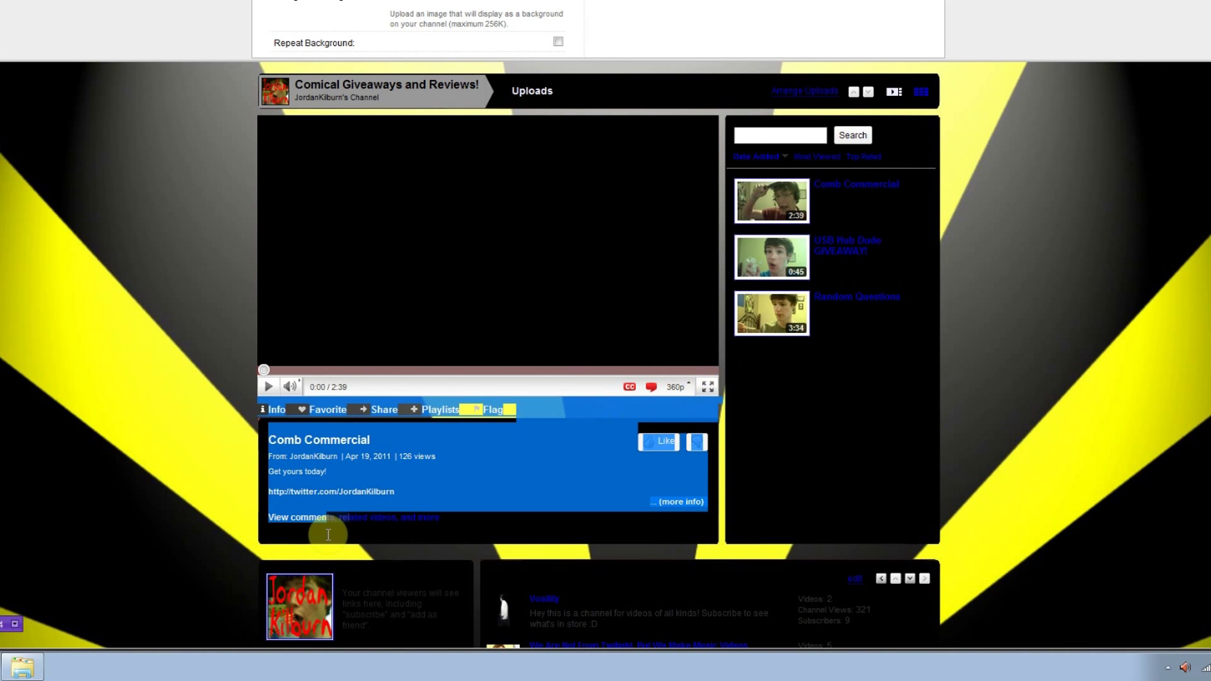
click(314, 466)
scroll(261, 474, up, 6)
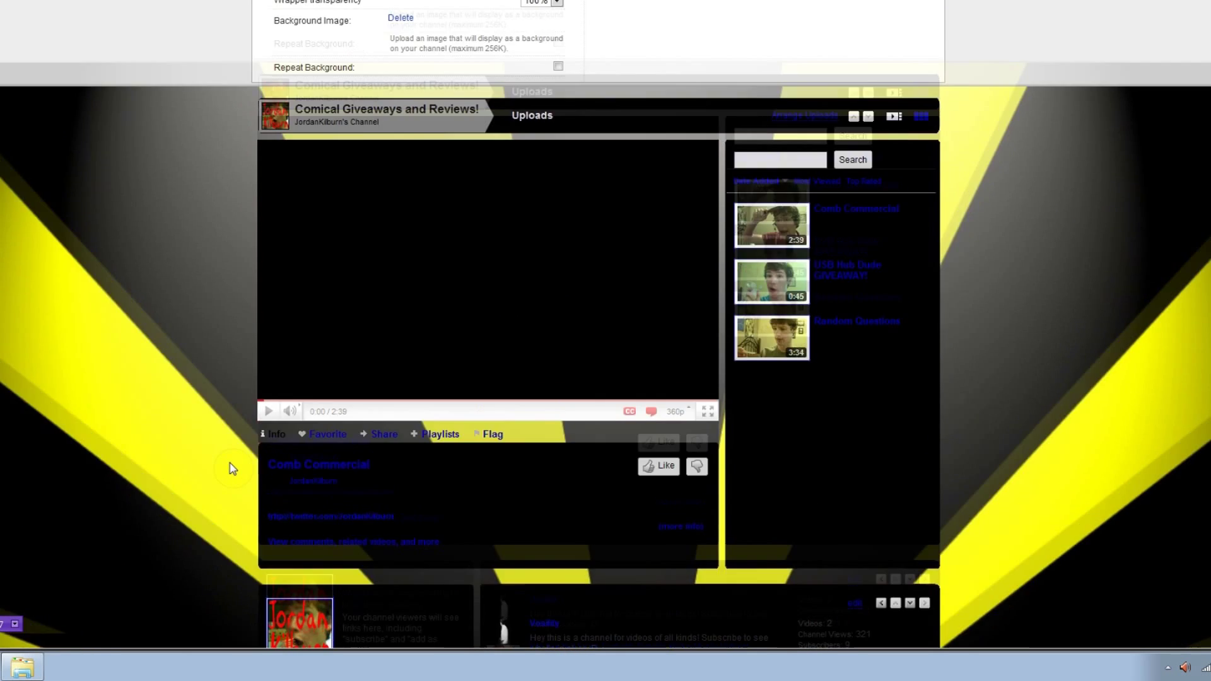
scroll(236, 193, down, 3)
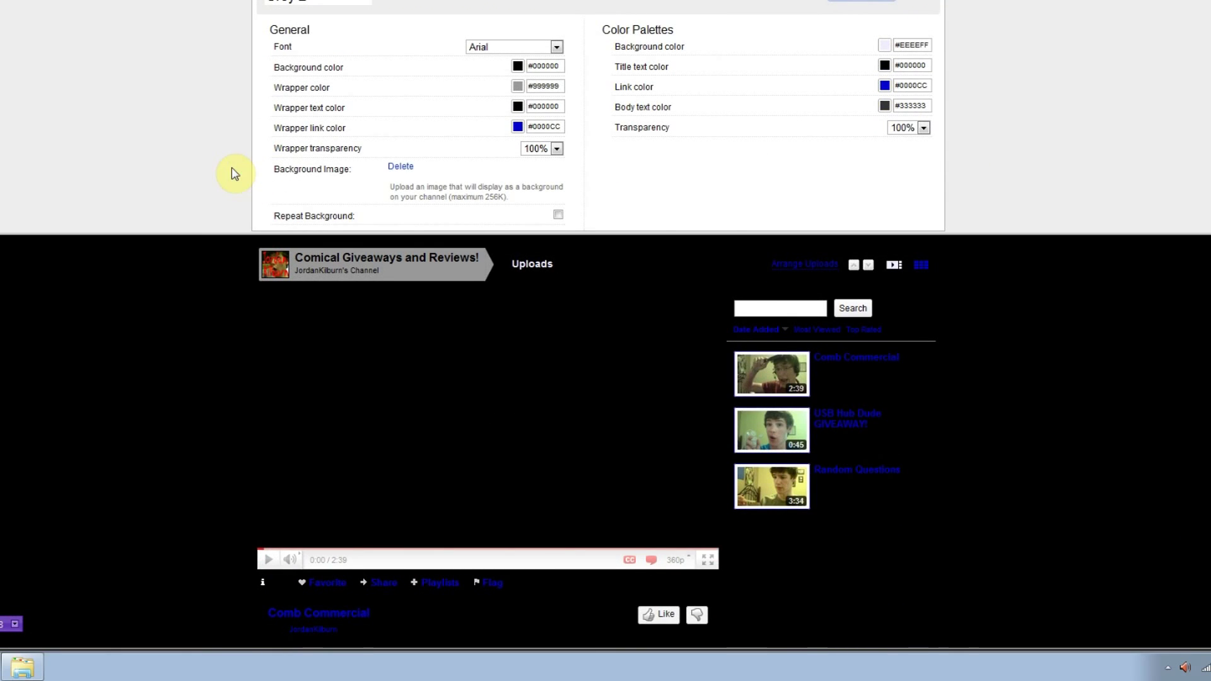
scroll(235, 174, down, 3)
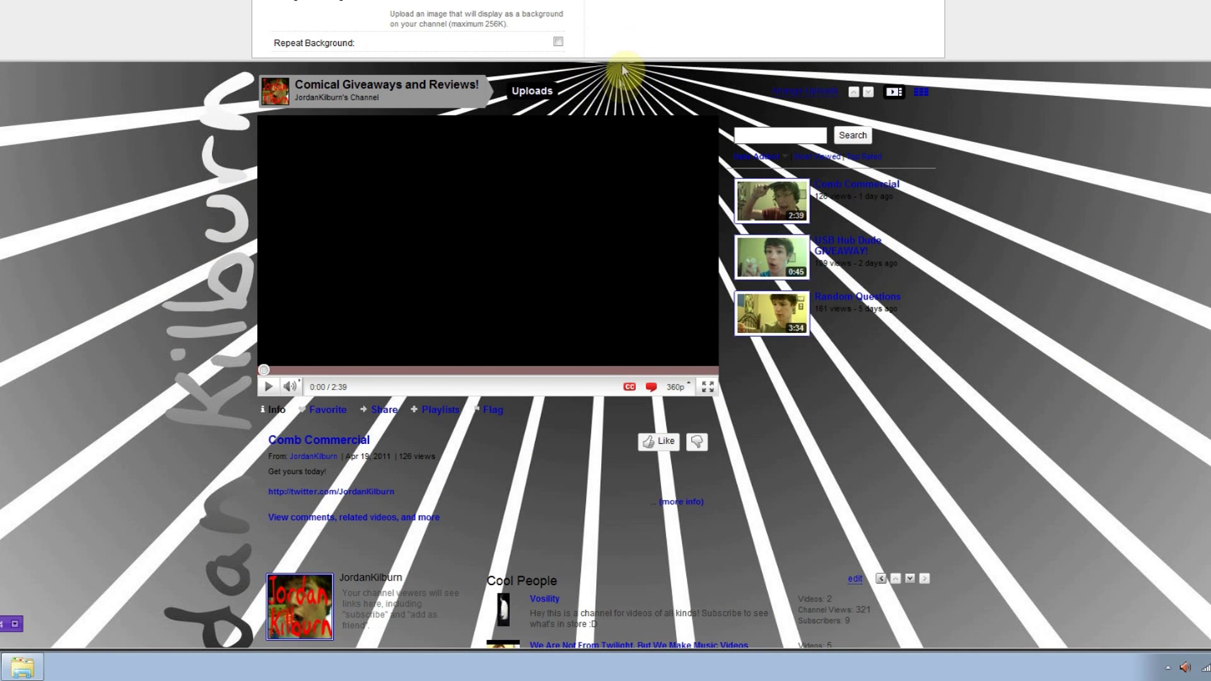
scroll(459, 397, down, 4)
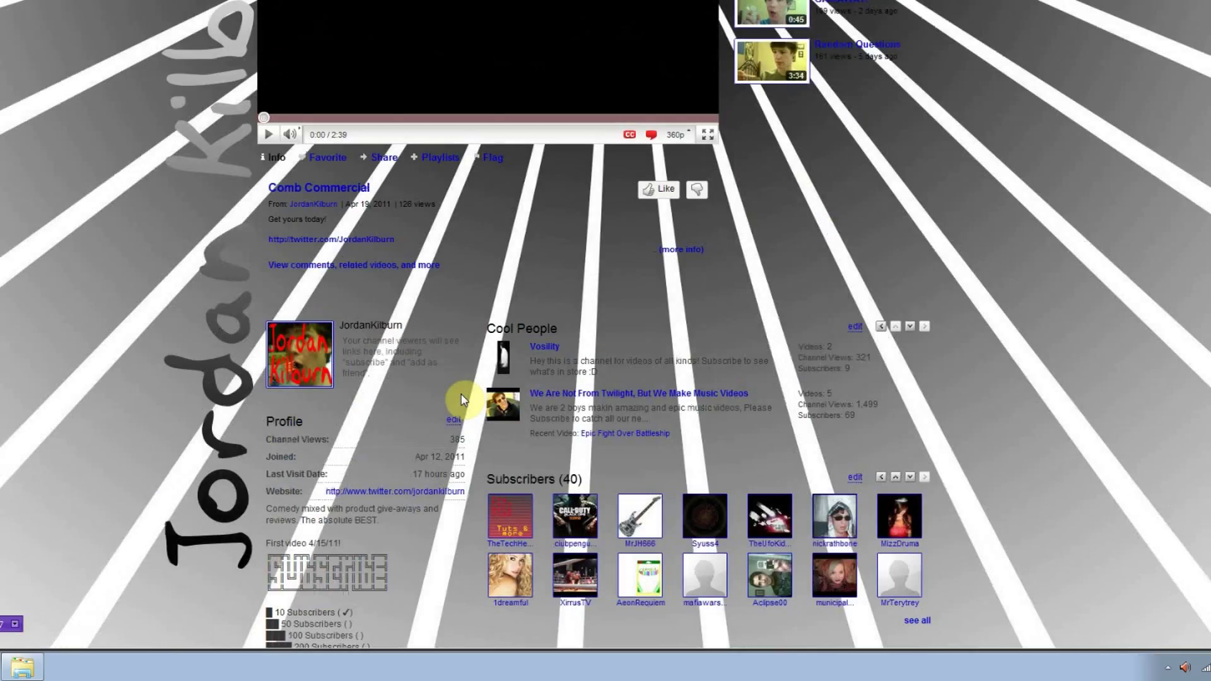
scroll(460, 397, down, 6)
scroll(432, 397, up, 10)
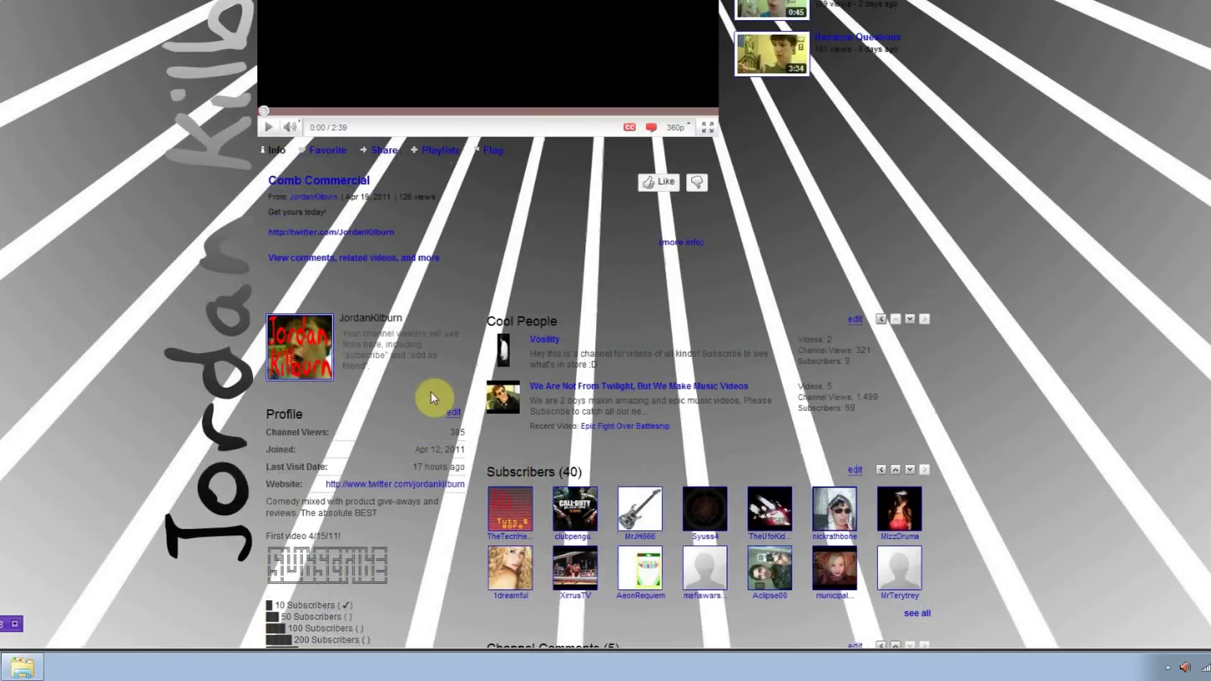
scroll(424, 396, up, 3)
scroll(423, 399, down, 3)
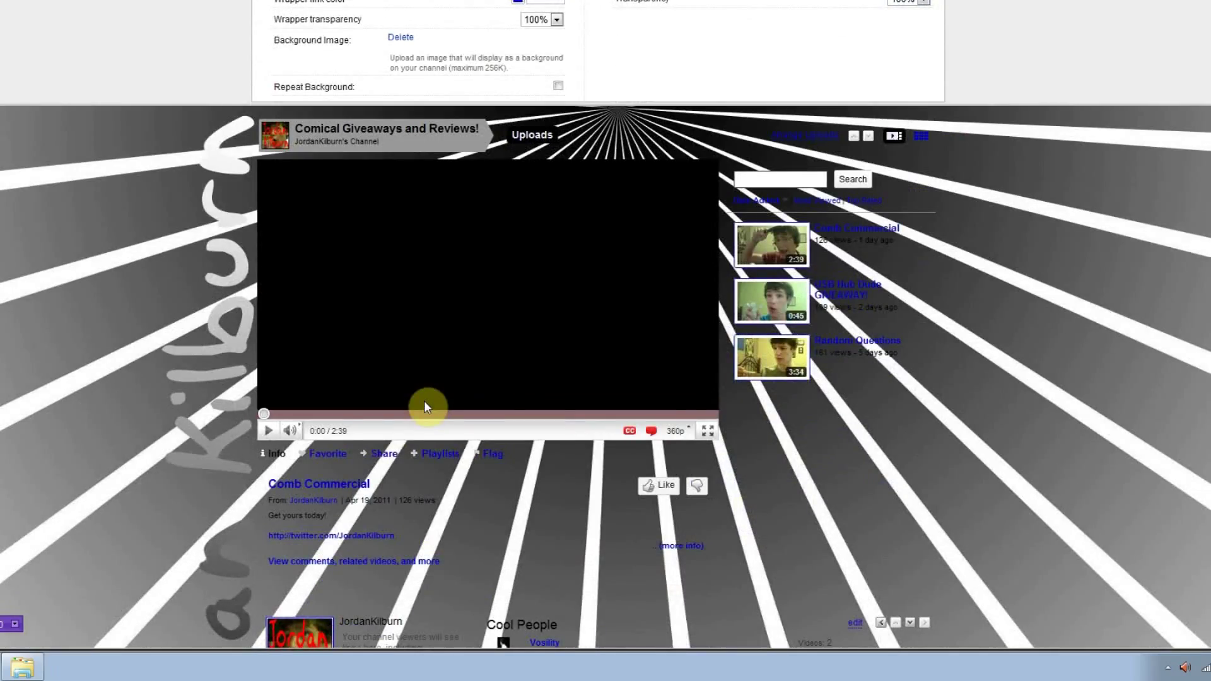
scroll(423, 400, down, 6)
scroll(424, 403, down, 5)
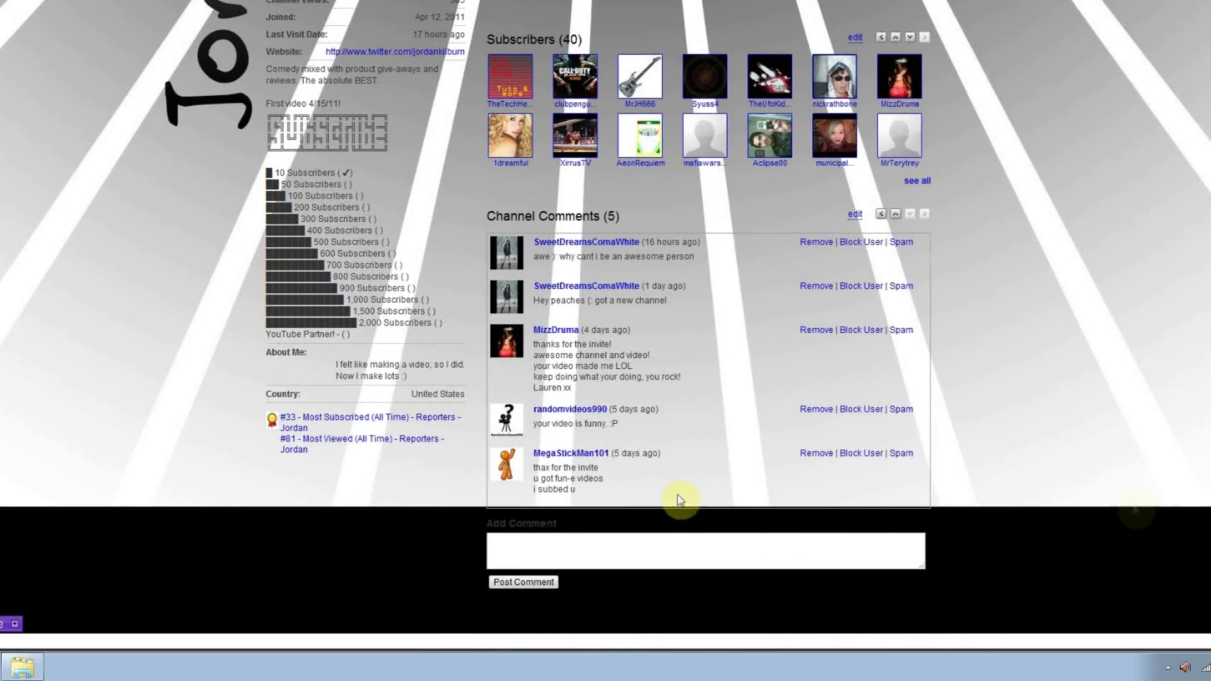
scroll(192, 433, up, 10)
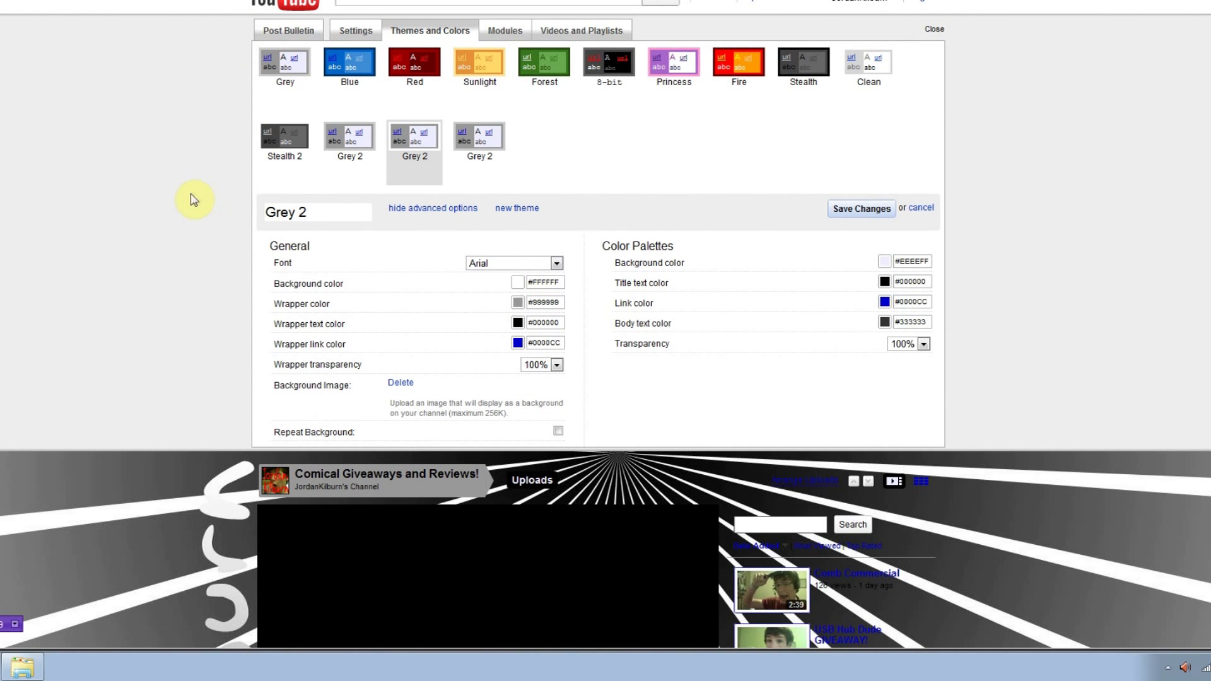
Step: Scroll the channel to check the white #FFFFFF background colour behind the striped image
scroll(1044, 405, down, 10)
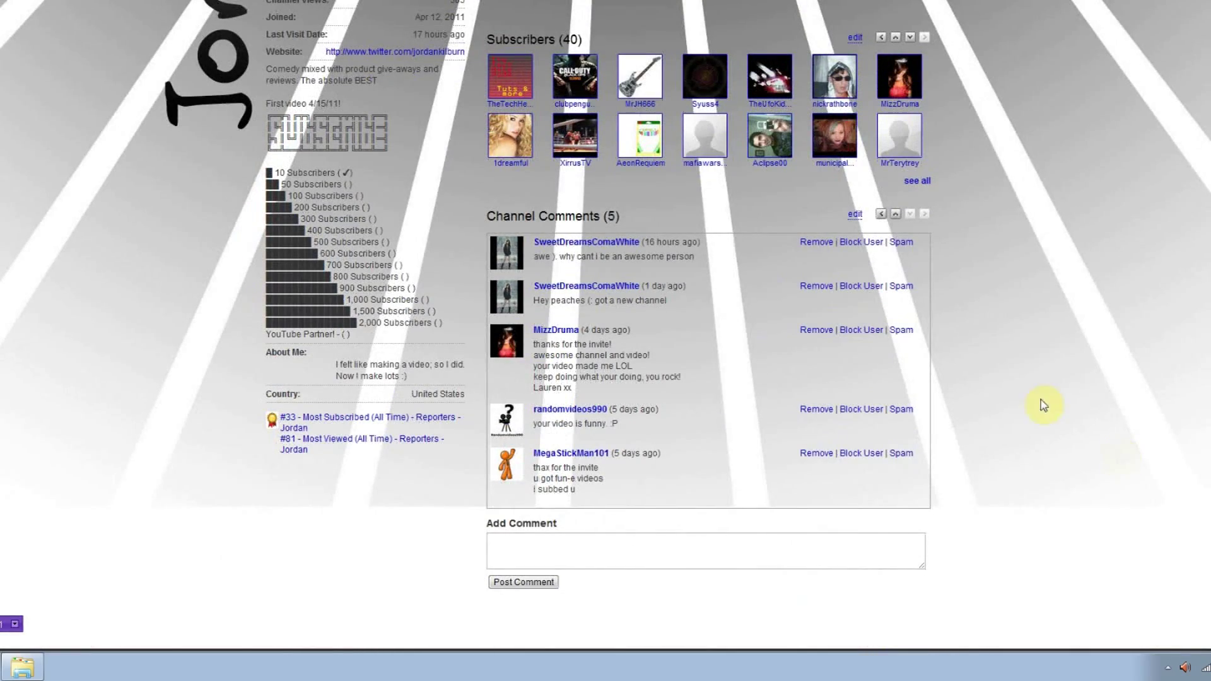
scroll(82, 464, up, 3)
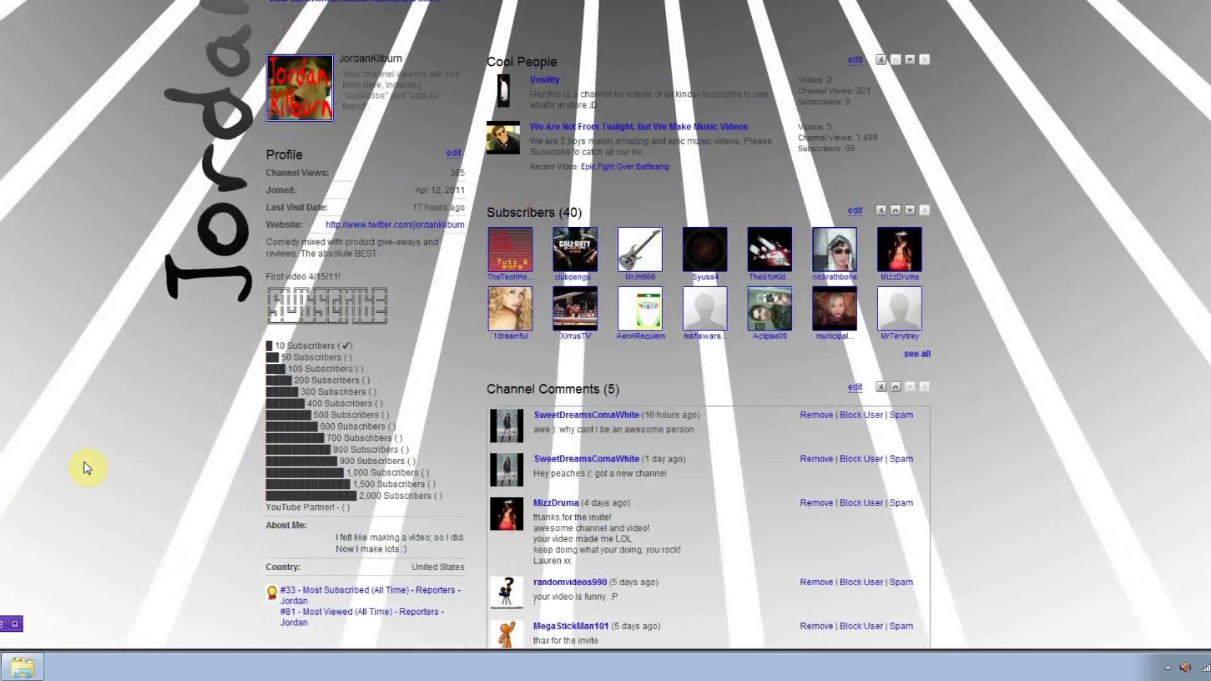
scroll(120, 454, down, 3)
scroll(107, 426, up, 10)
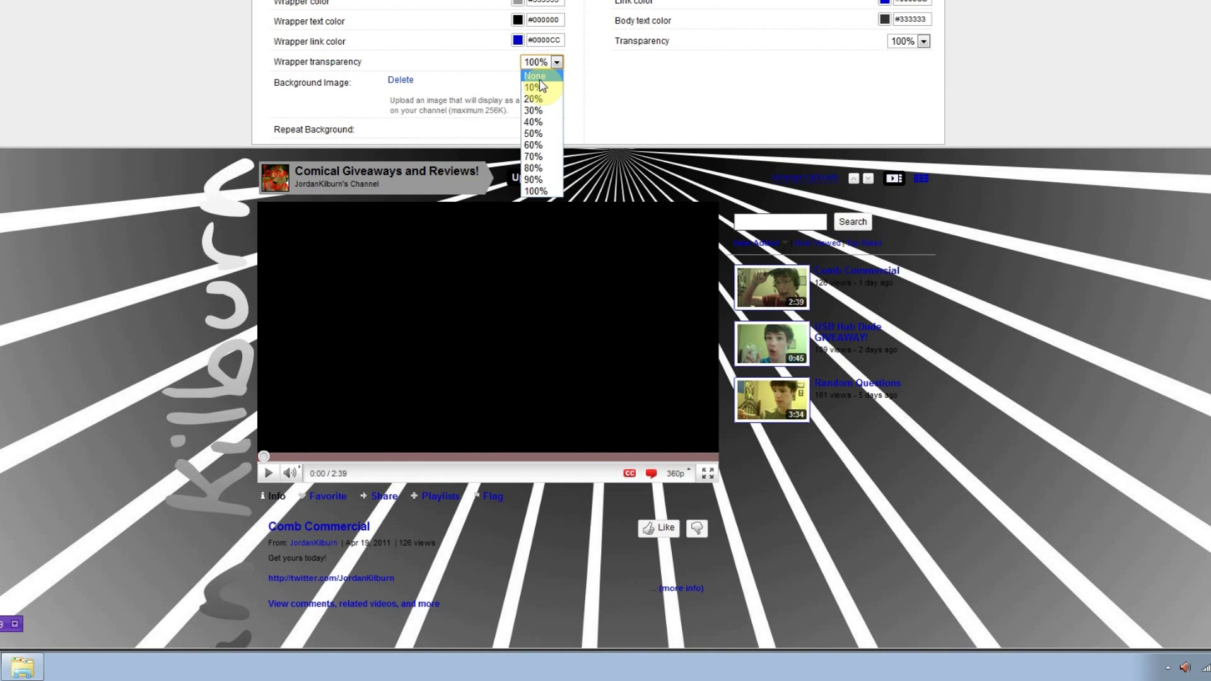
Step: Set both Wrapper transparency and content panel Transparency to None, then review the opaque panels
click(535, 75)
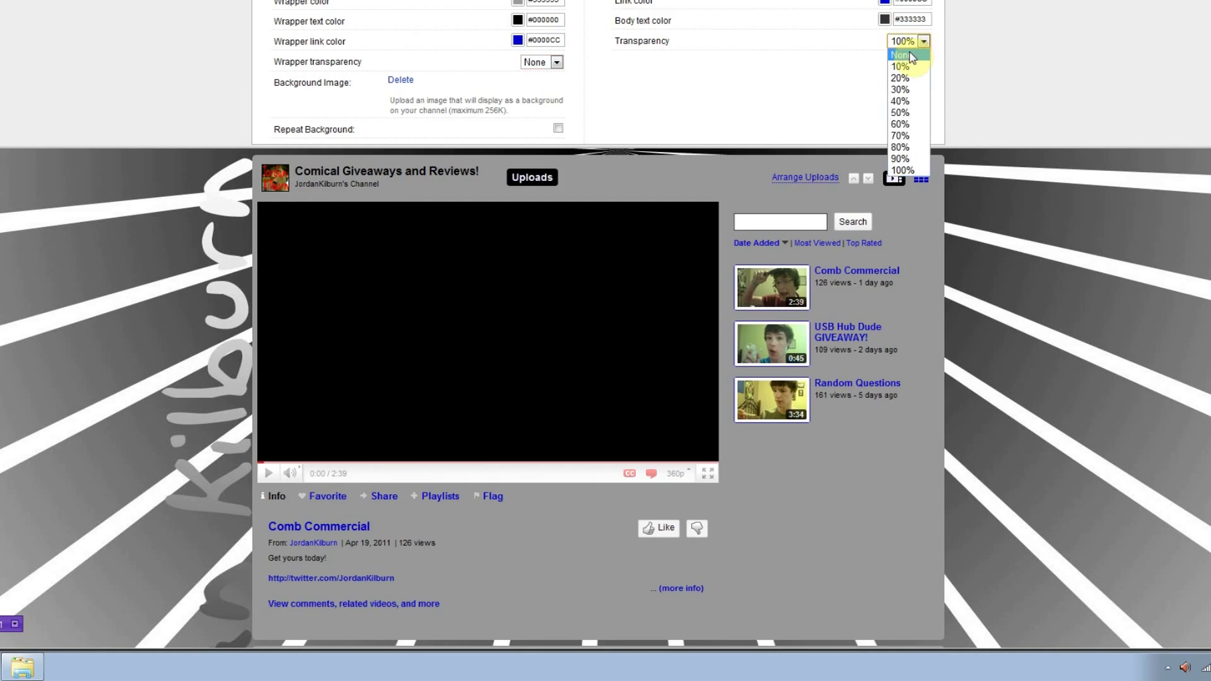
click(908, 55)
scroll(219, 280, down, 10)
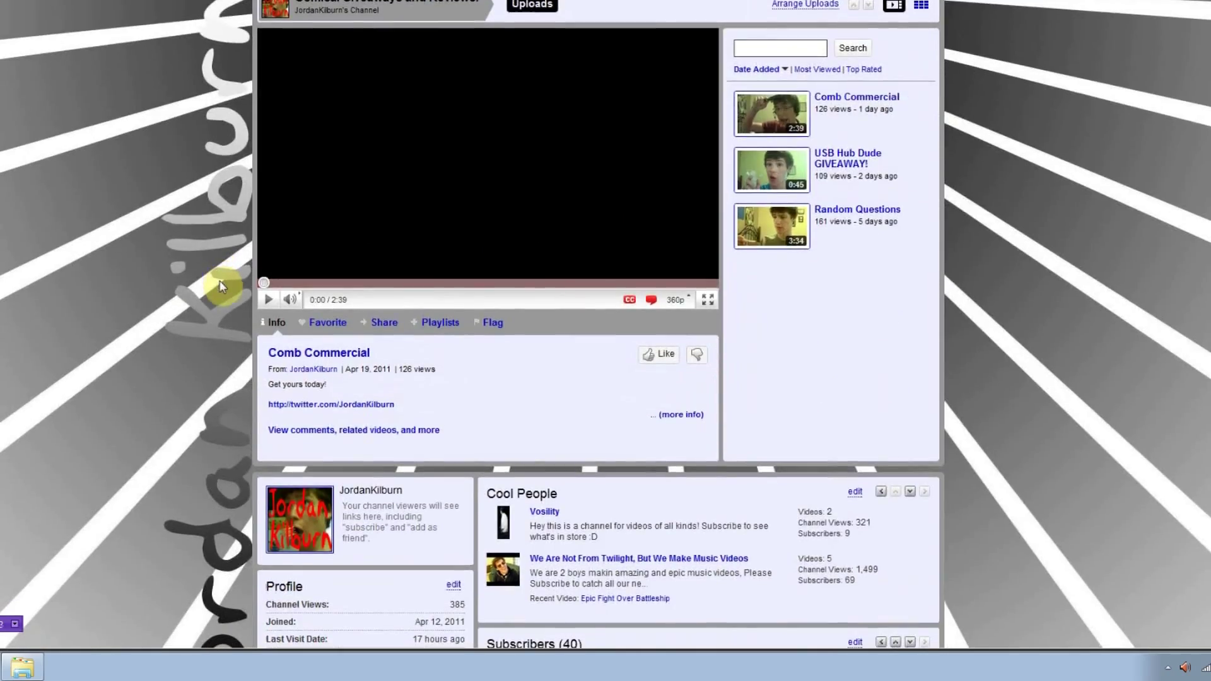
scroll(219, 296, up, 8)
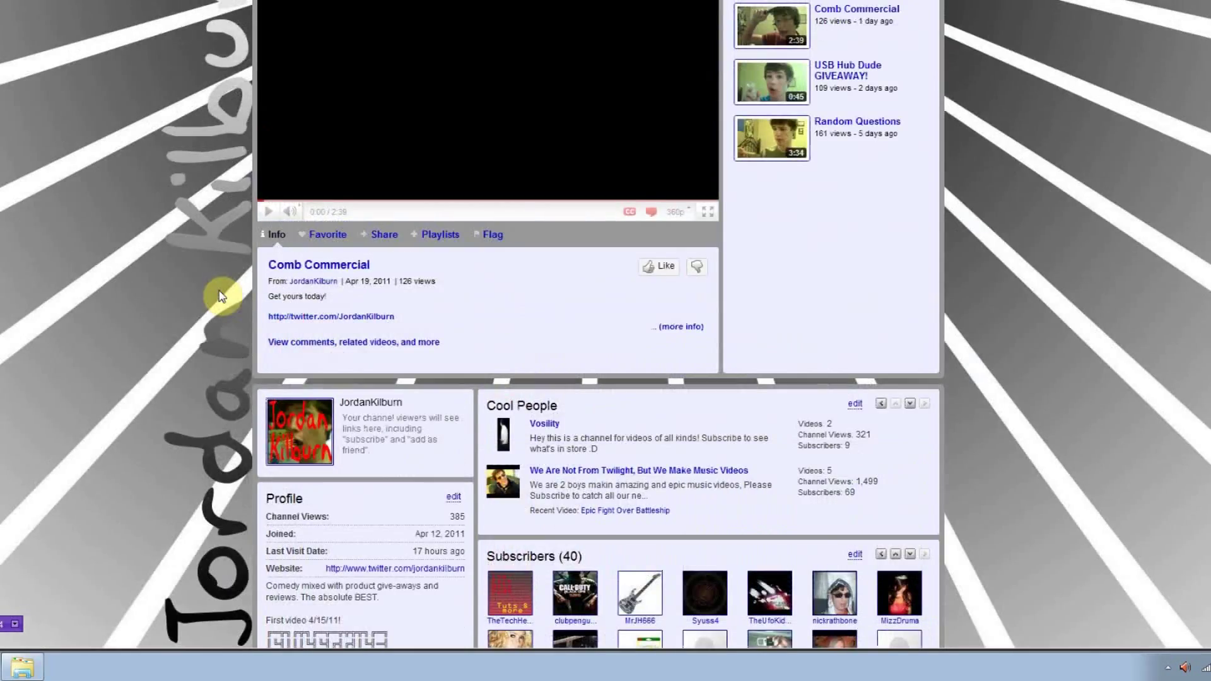
scroll(221, 286, down, 2)
scroll(208, 296, up, 2)
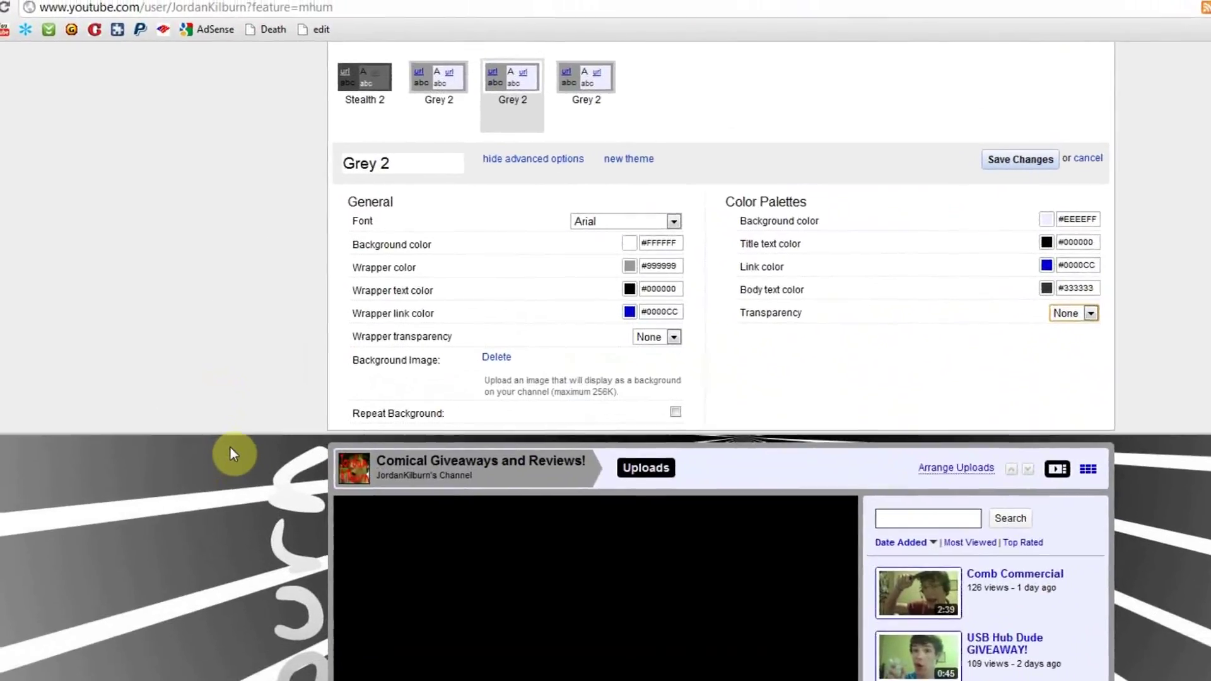
scroll(229, 454, down, 3)
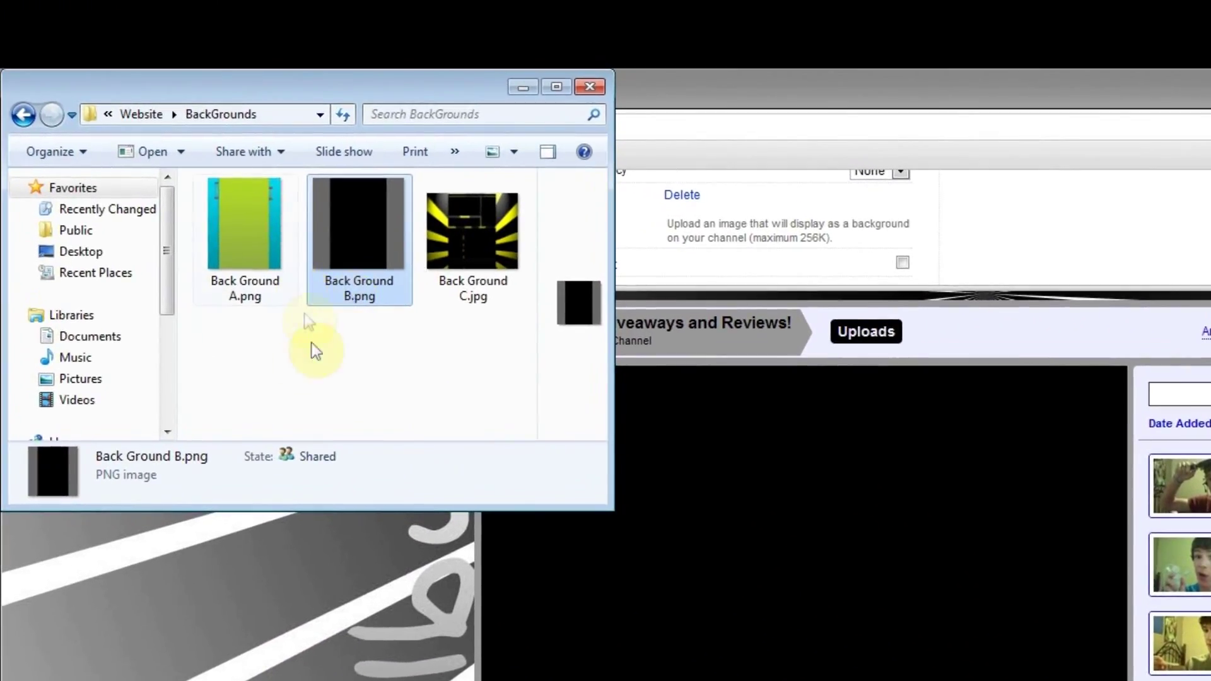
Step: Drag a selection box around Back Ground A.png, B.png and C.jpg
drag(249, 361, 426, 338)
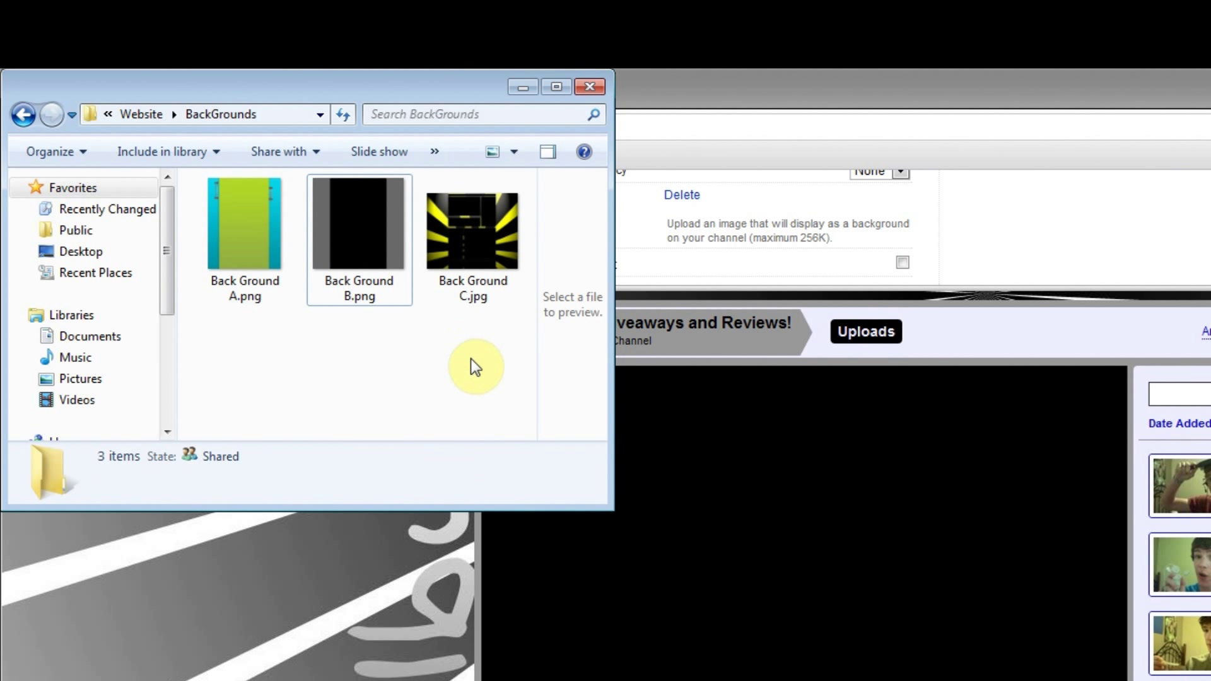